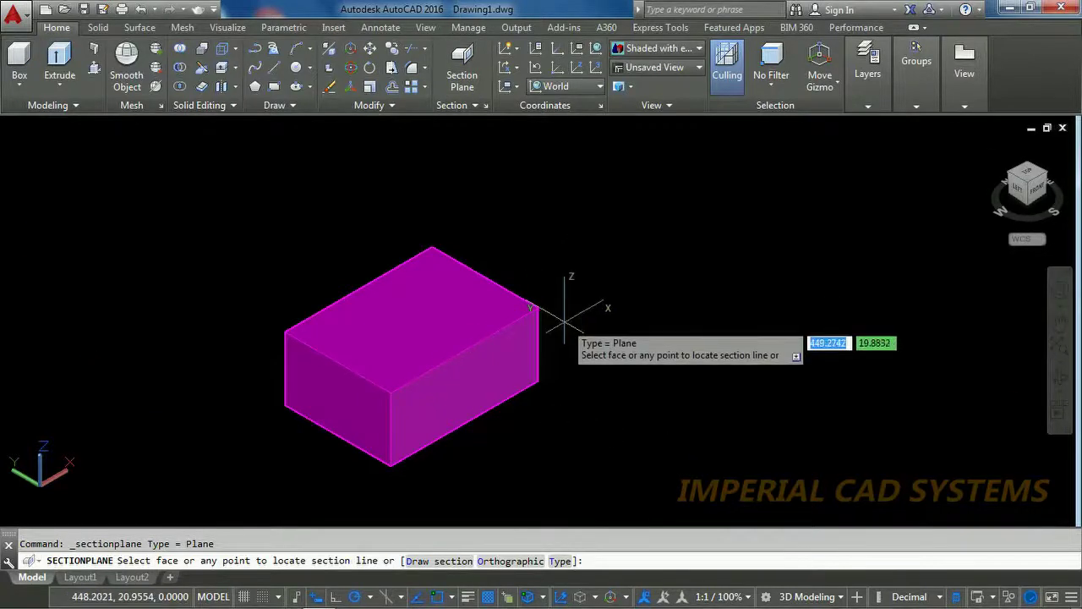
Place Section Plane (1) on the magenta box's left end face and select it
scroll(570, 279, "down", 2)
scroll(567, 300, "up", 3)
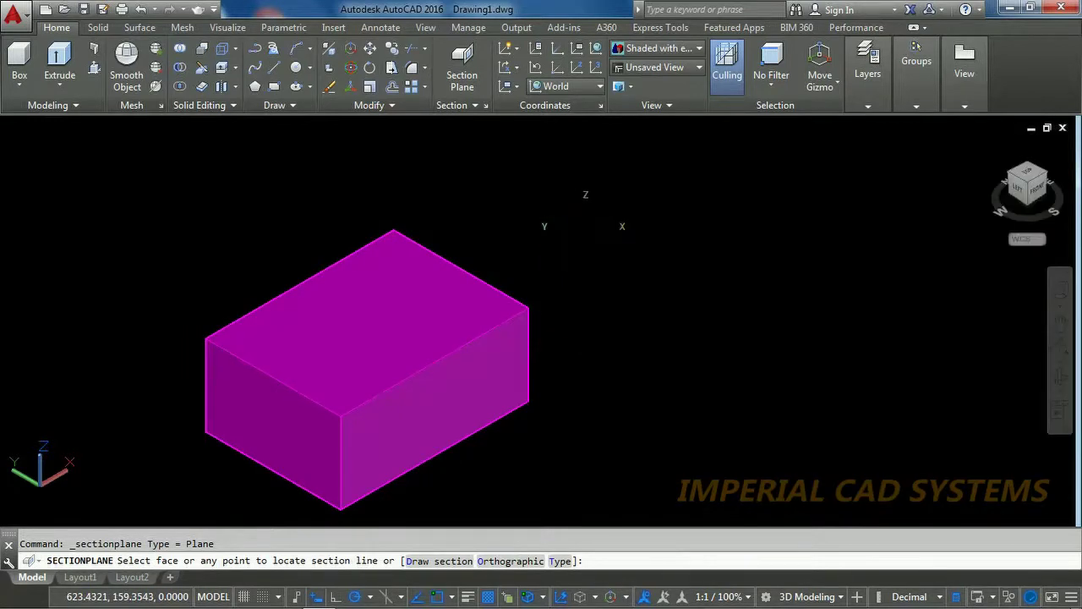
key("Escape")
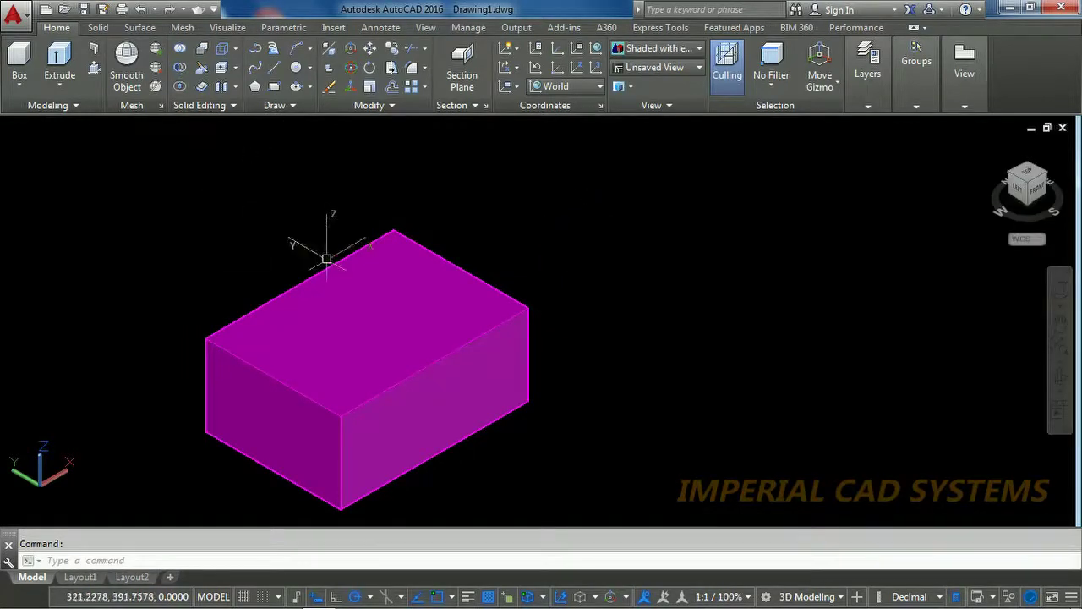
scroll(326, 258, "down", 1)
scroll(228, 370, "up", 1)
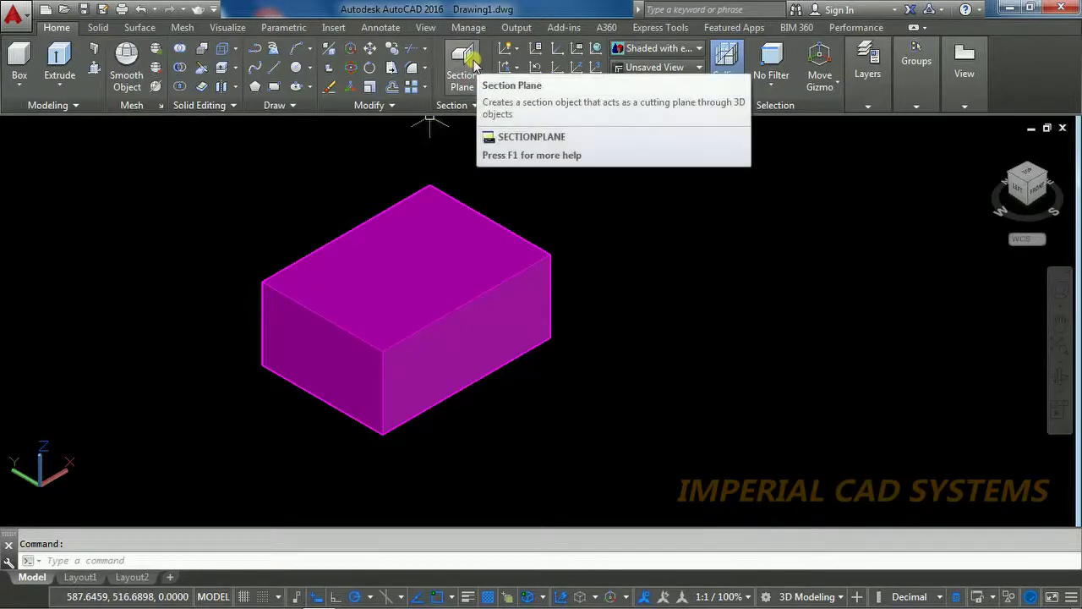
mouse_move(462, 70)
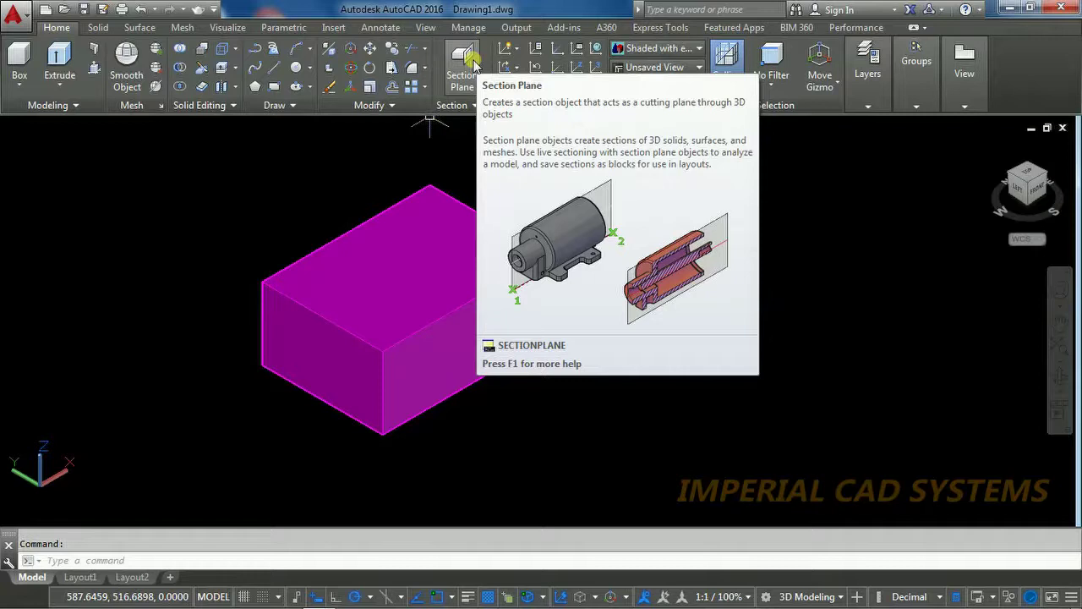
left_click(473, 63)
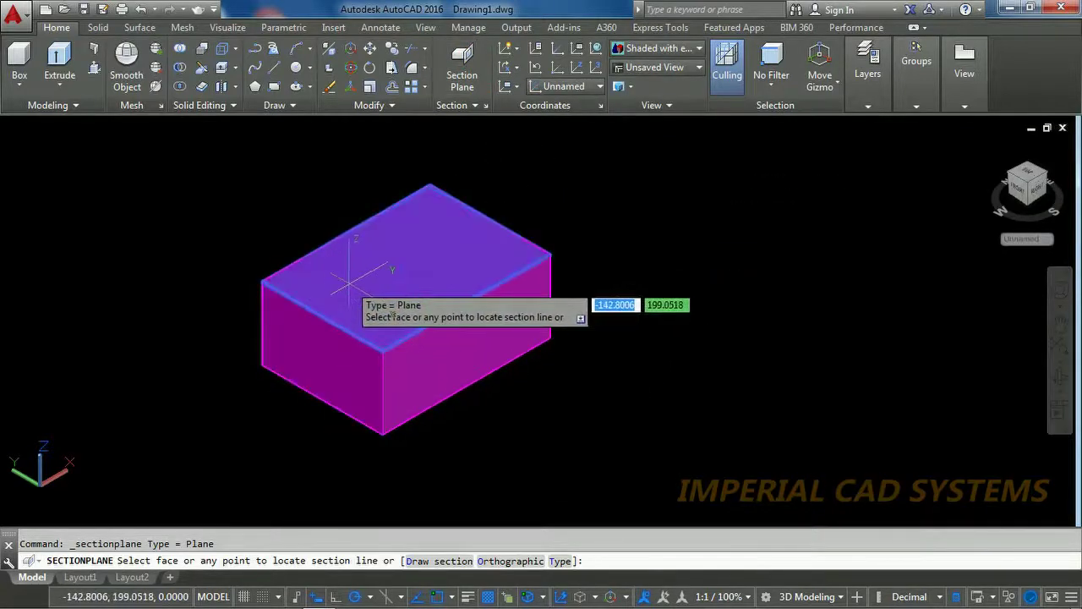
left_click(335, 349)
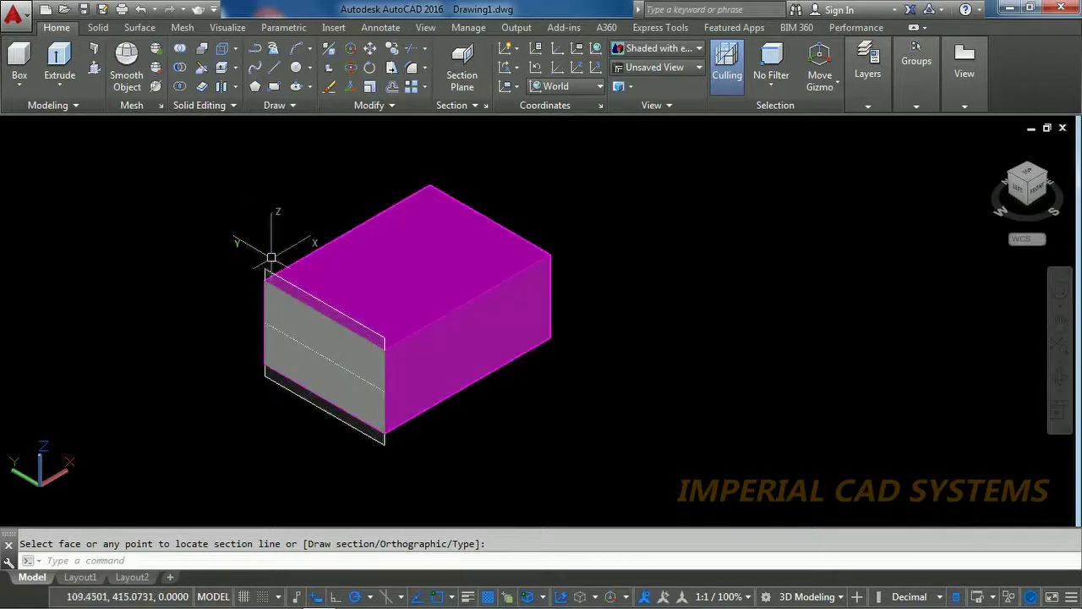
left_click(291, 286)
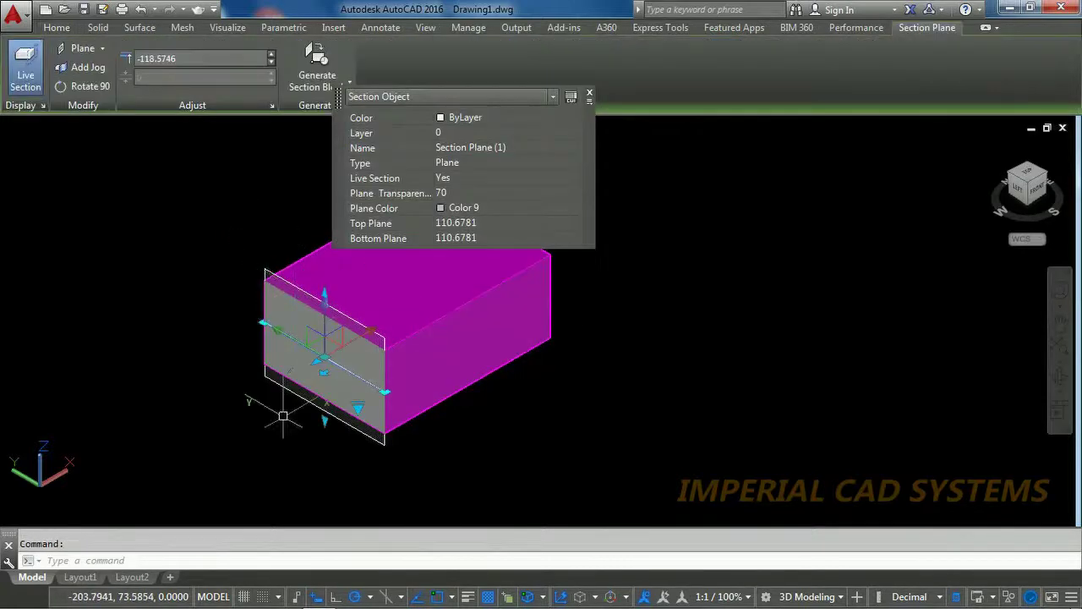
Slide Section Plane (1) 100 units into the box with its move grip
scroll(447, 344, "up", 3)
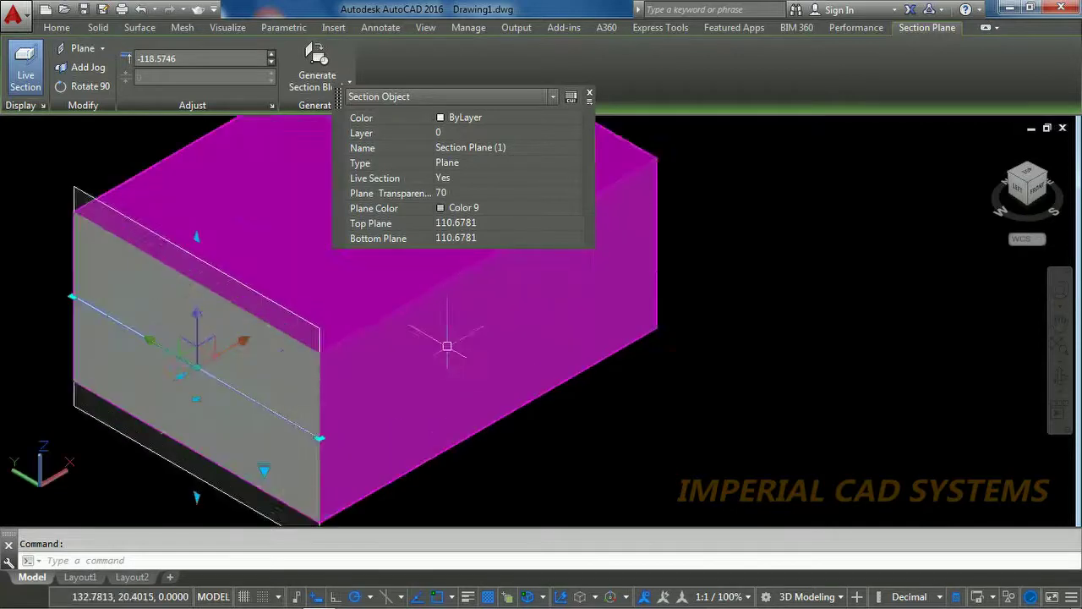
scroll(447, 344, "down", 2)
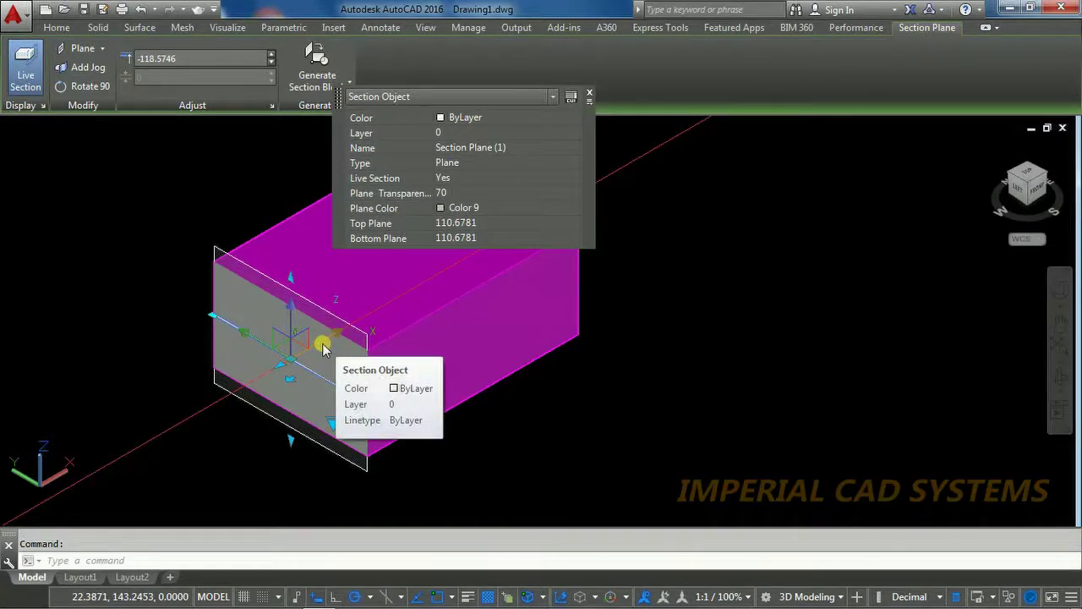
left_click(324, 347)
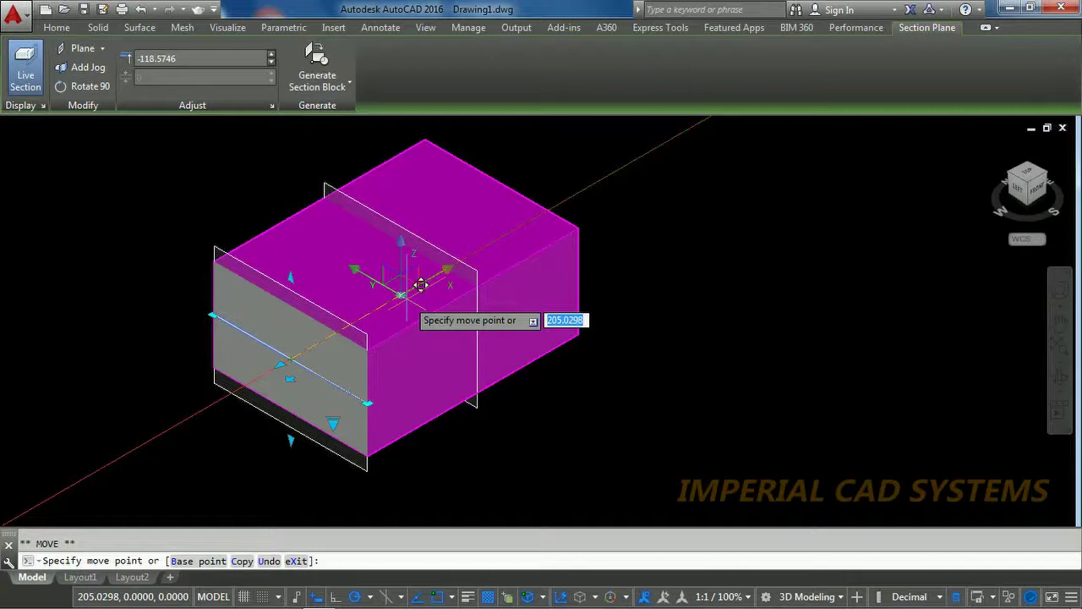
type("1")
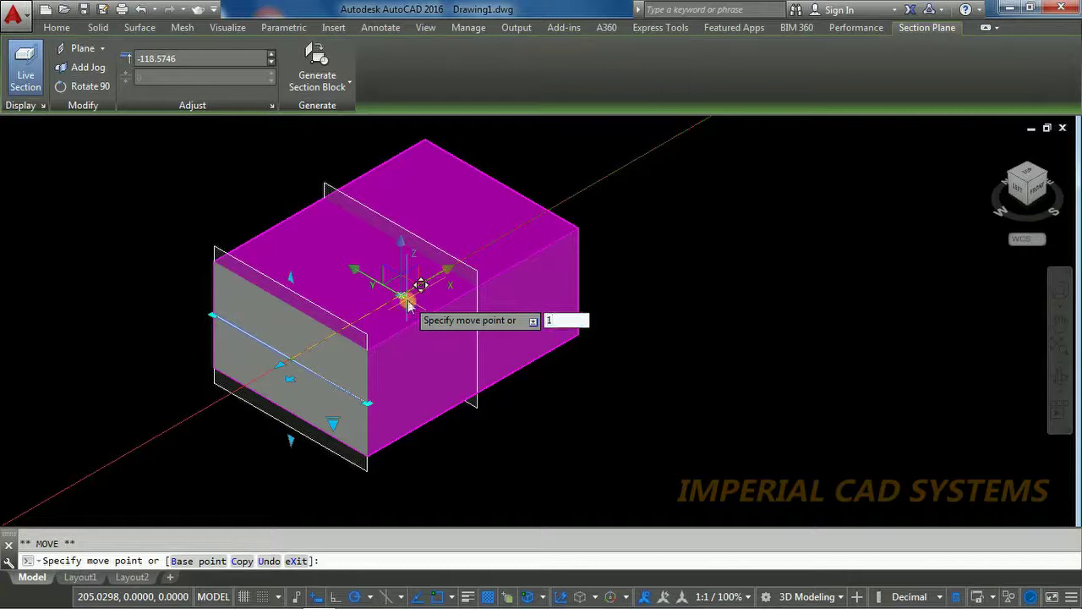
type("00")
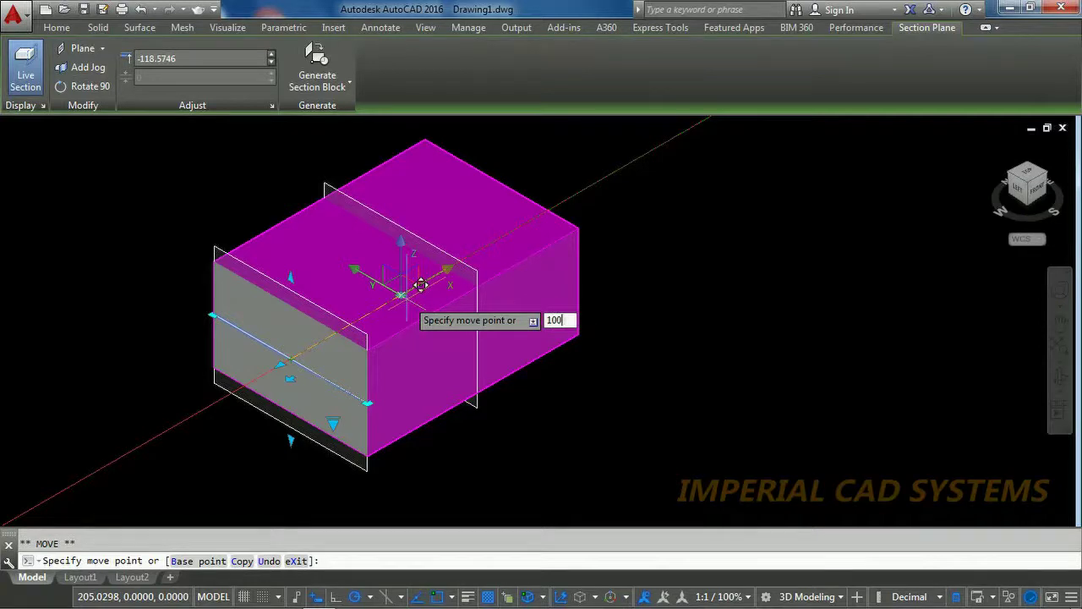
key("Return")
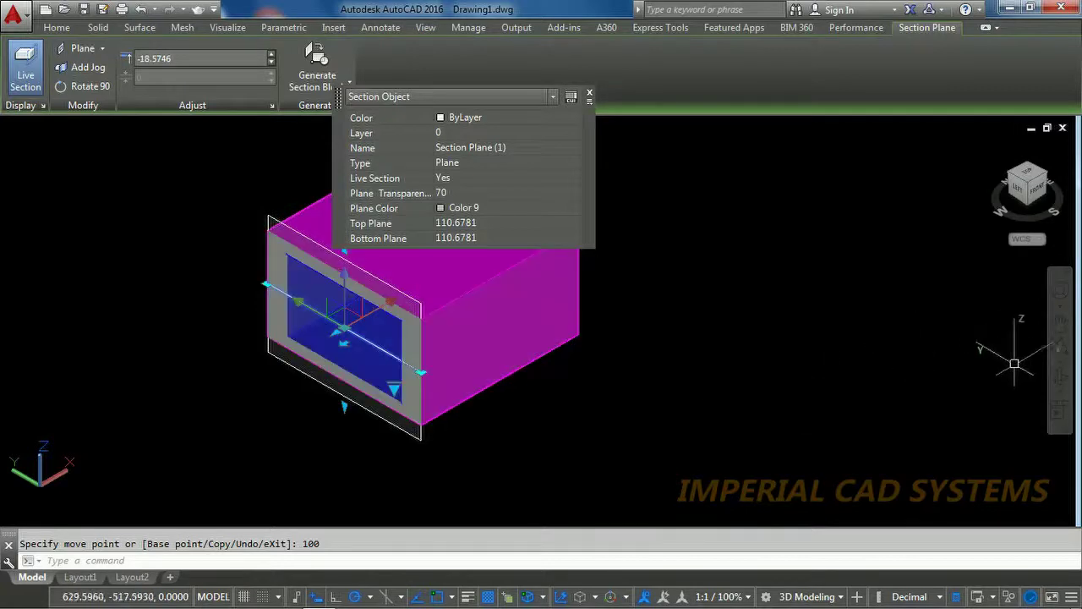
mouse_move(1059, 347)
left_click(1060, 391)
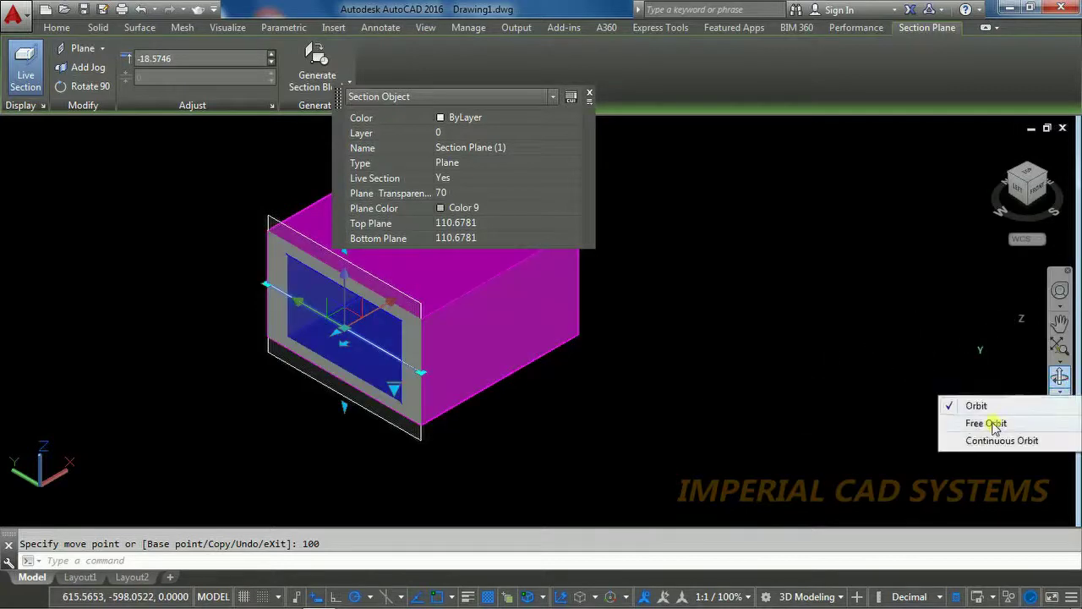
left_click(996, 425)
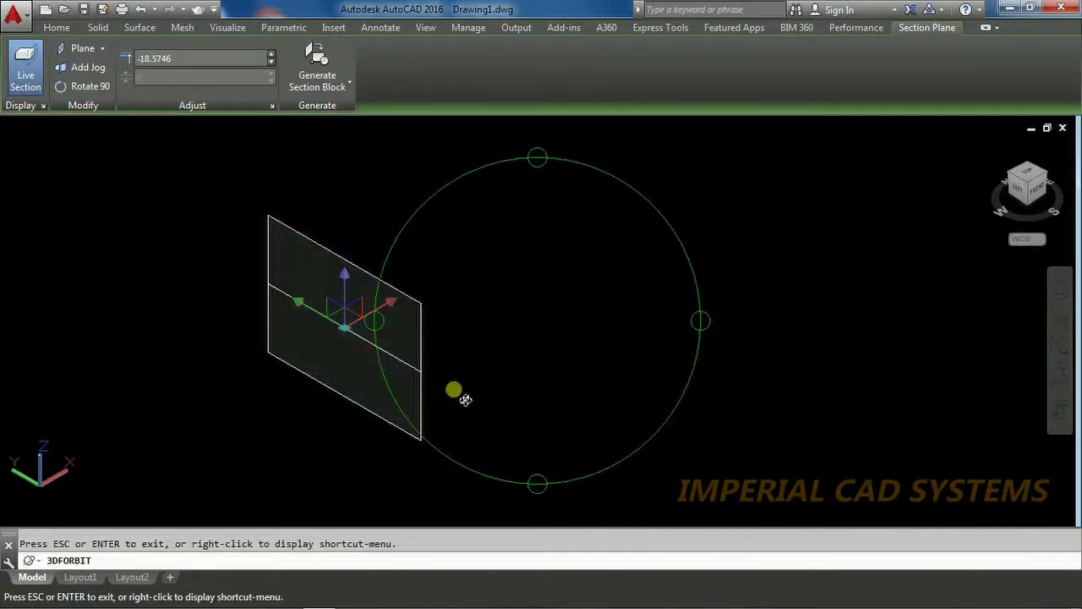
mouse_move(460, 389)
left_mouse_down()
mouse_move(531, 377)
mouse_move(592, 339)
left_mouse_up()
right_click(565, 266)
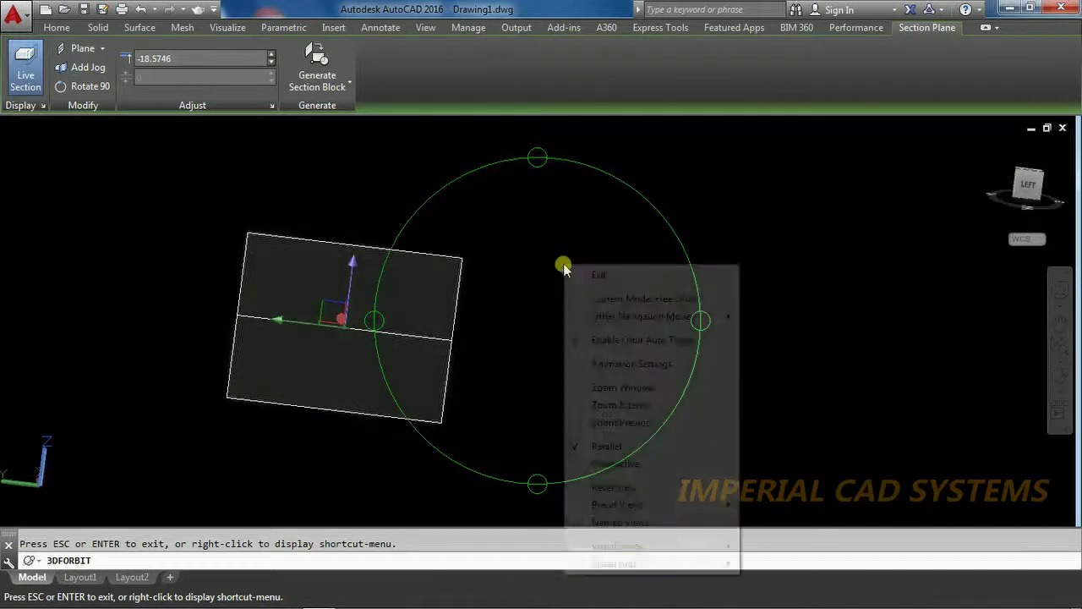
left_click(596, 275)
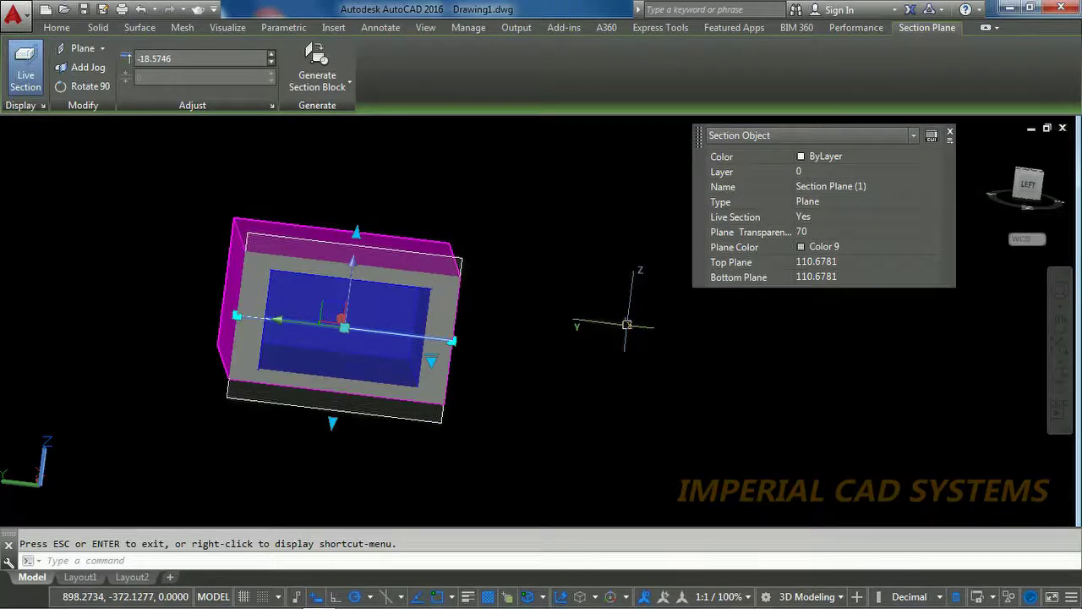
left_click(12, 127)
key("Escape")
left_click(31, 127)
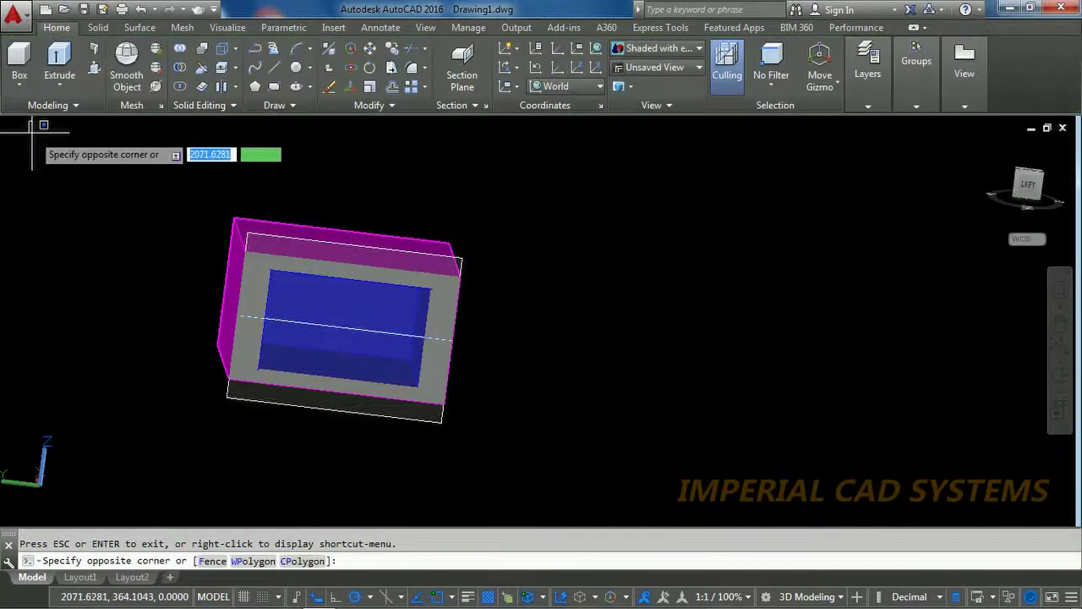
left_click(146, 315)
left_click(29, 127)
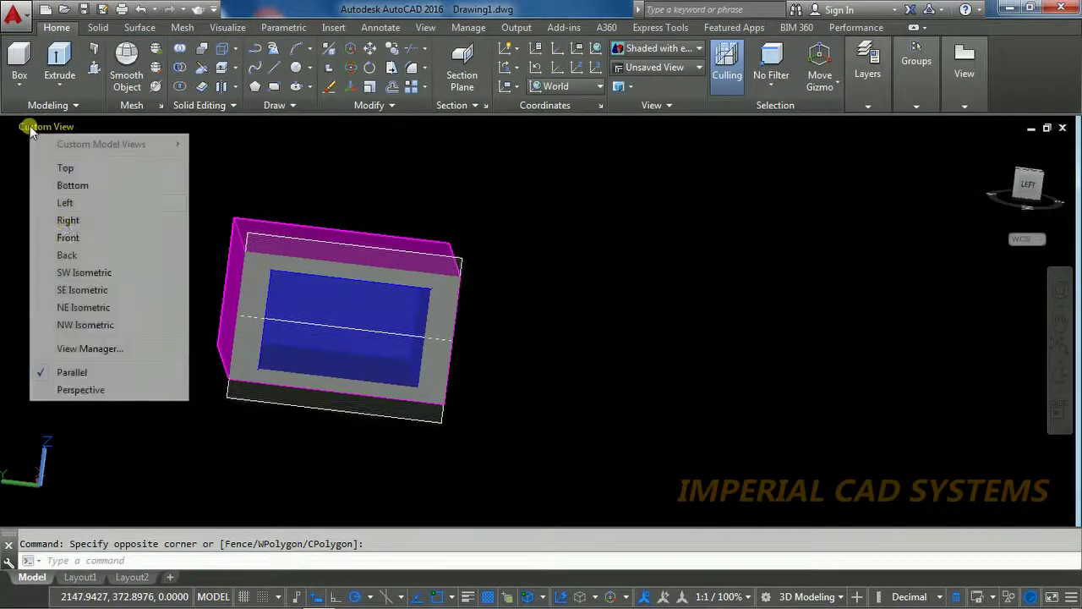
left_click(81, 273)
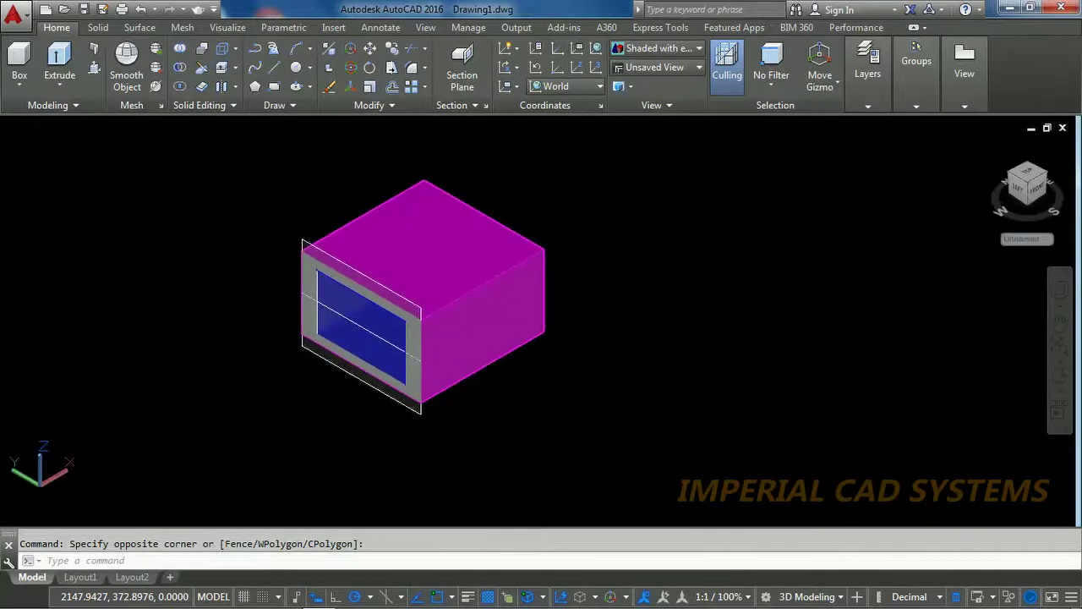
scroll(254, 275, "up", 2)
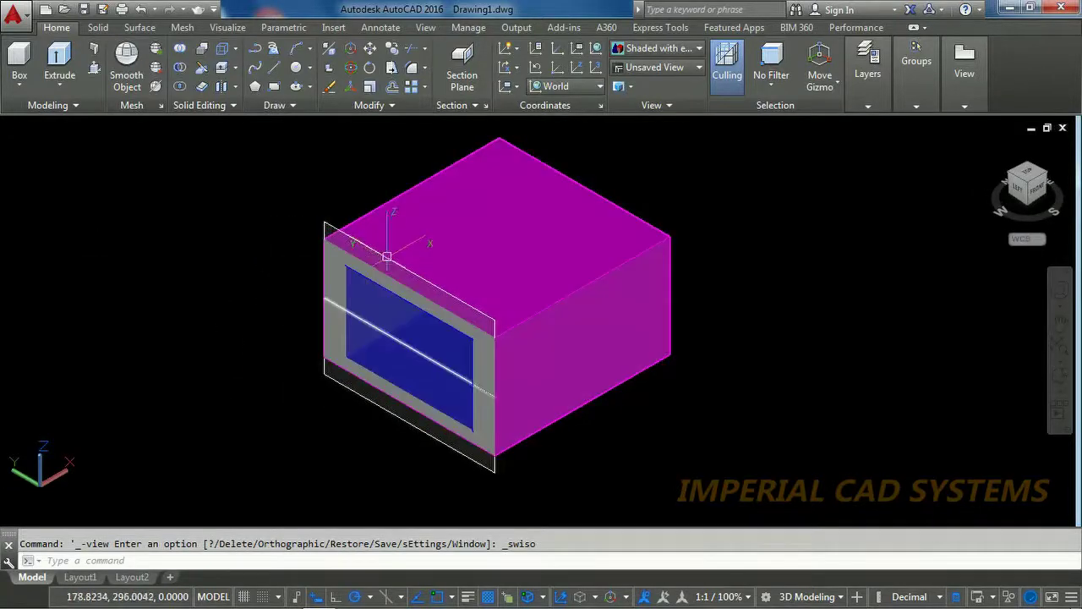
Shift the selected section plane deeper twice, finishing with a 50-unit move
left_click(396, 260)
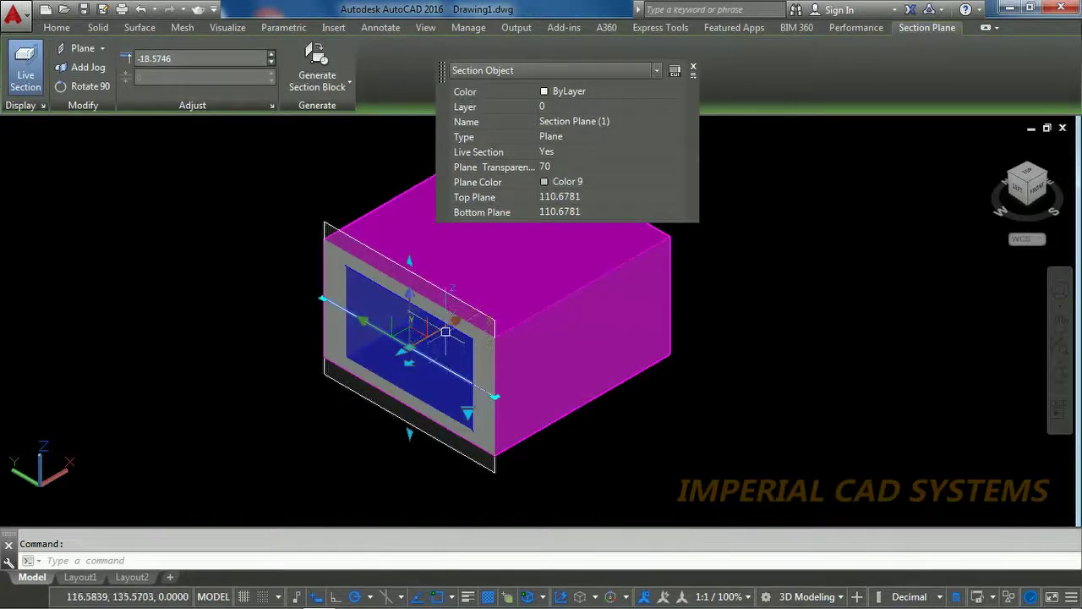
left_click(457, 320)
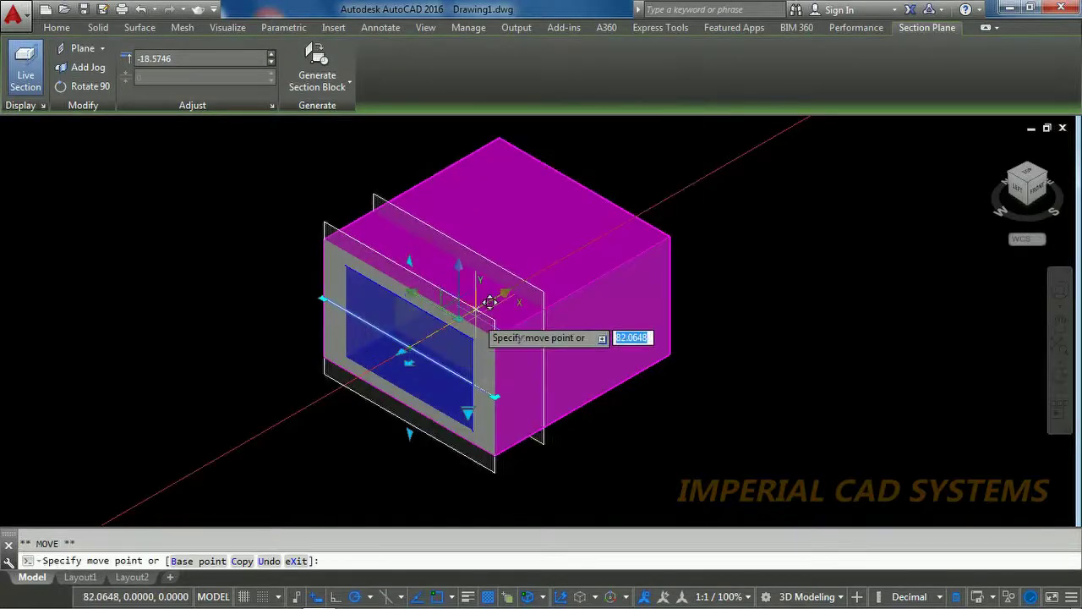
left_click(541, 296)
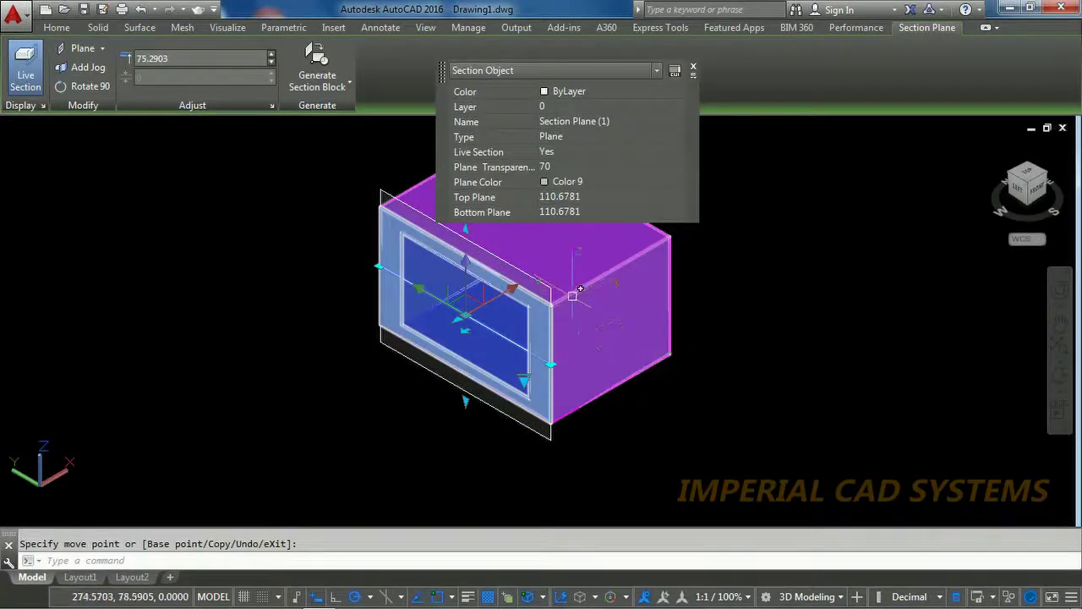
left_click(494, 303)
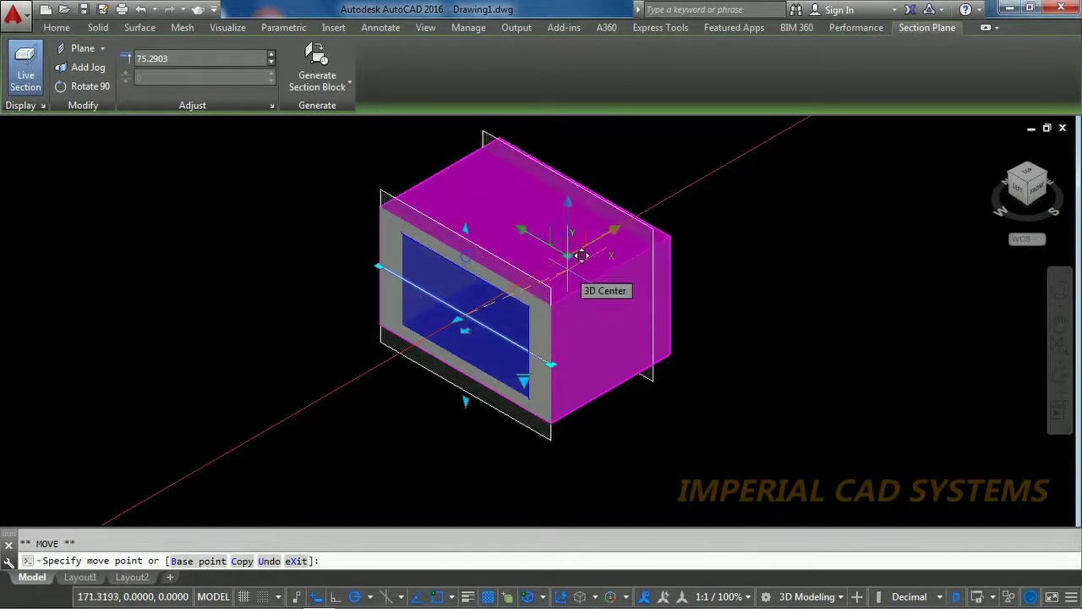
left_click(575, 254)
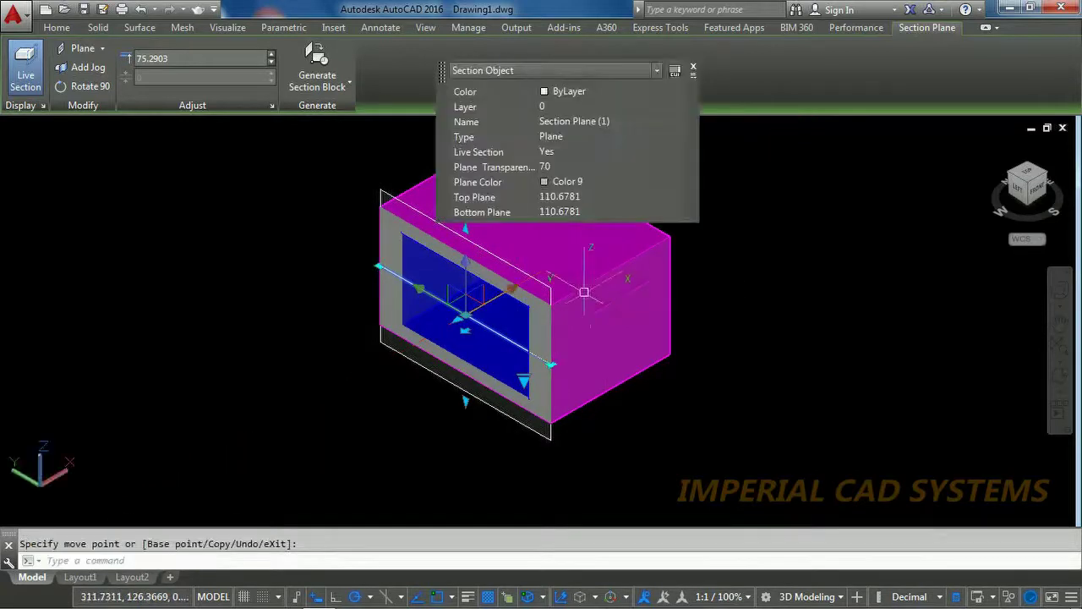
left_click(513, 289)
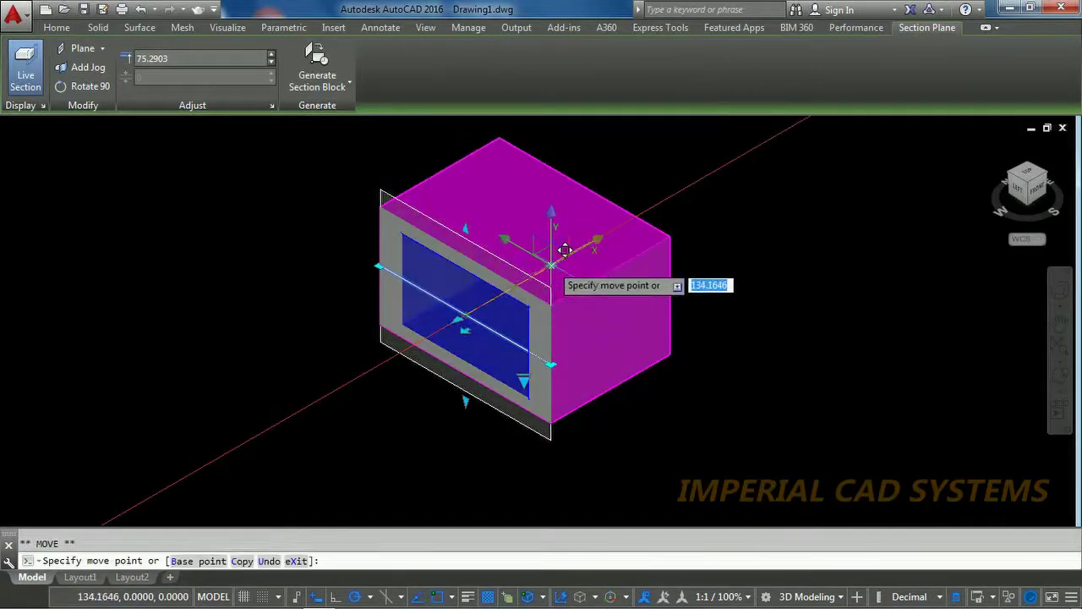
type("50")
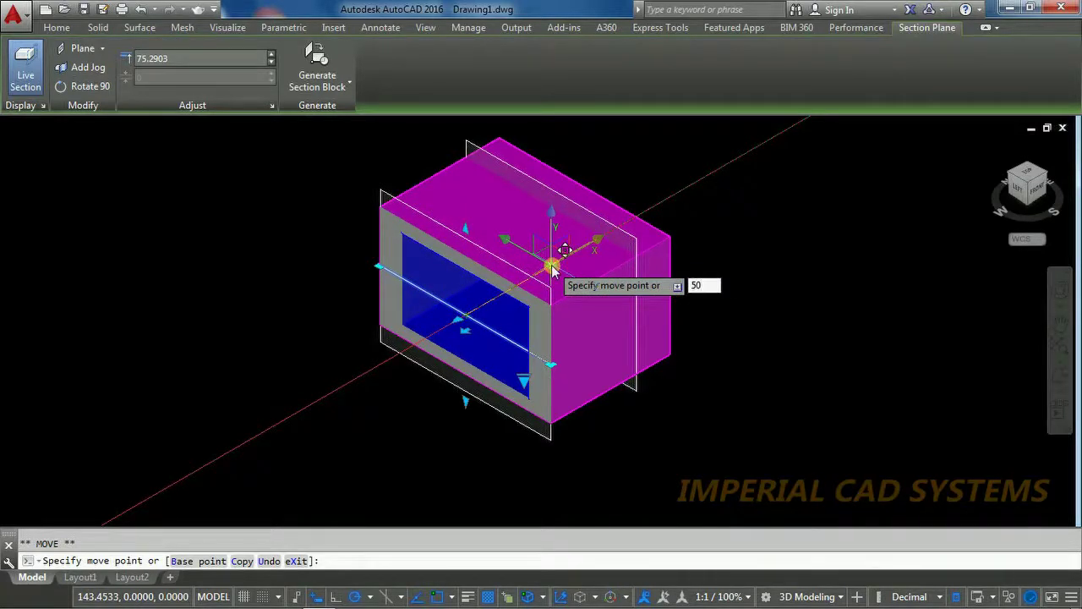
key("Return")
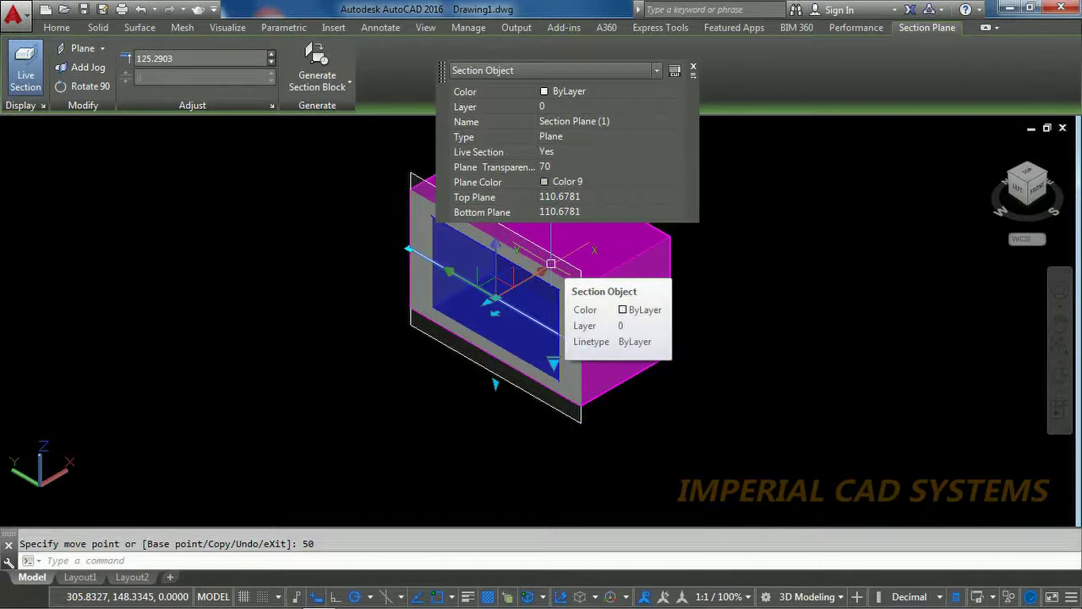
Select Section Plane (1) and erase it
key("Escape")
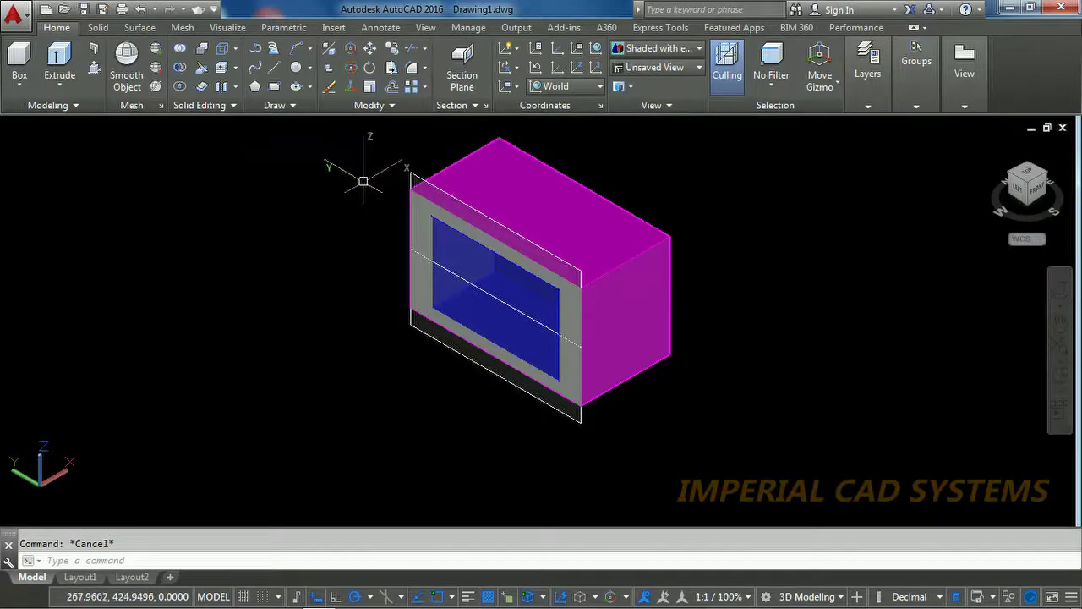
left_click(410, 175)
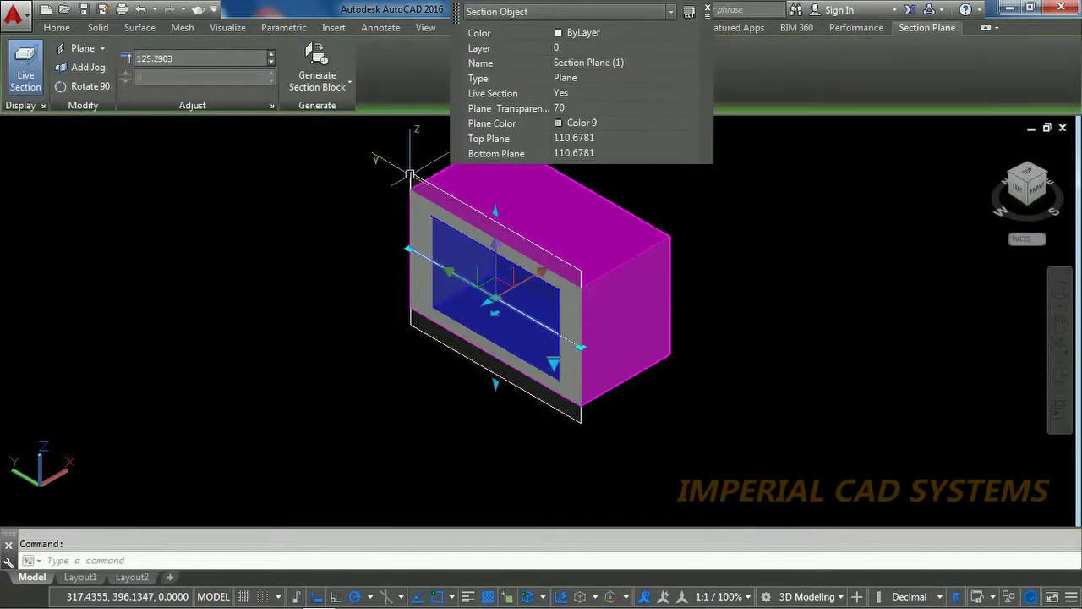
key("Delete")
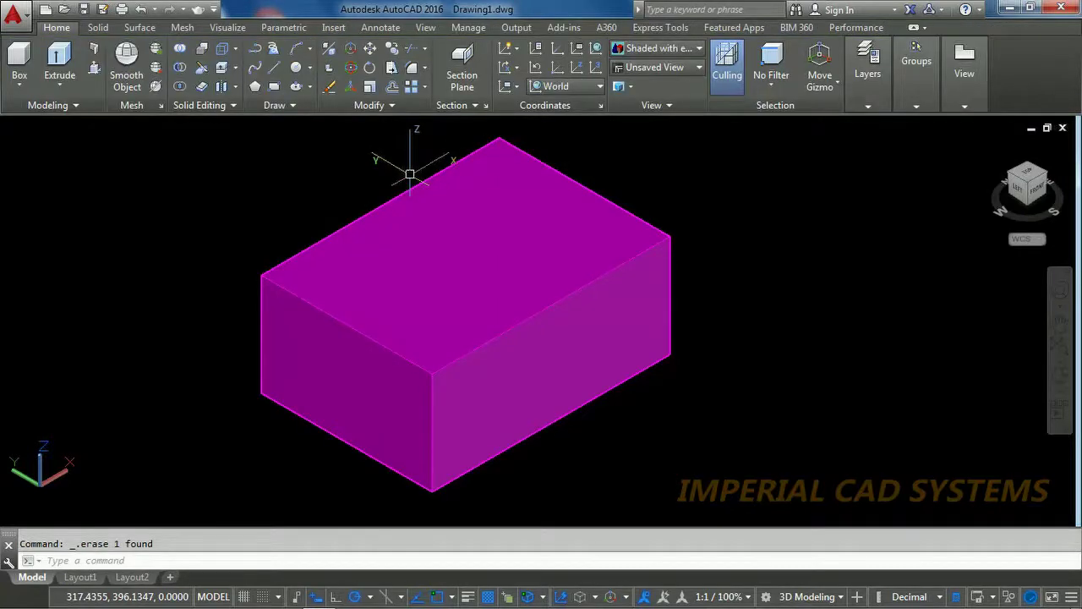
Create a new section plane lying on the box's top face
left_click(464, 74)
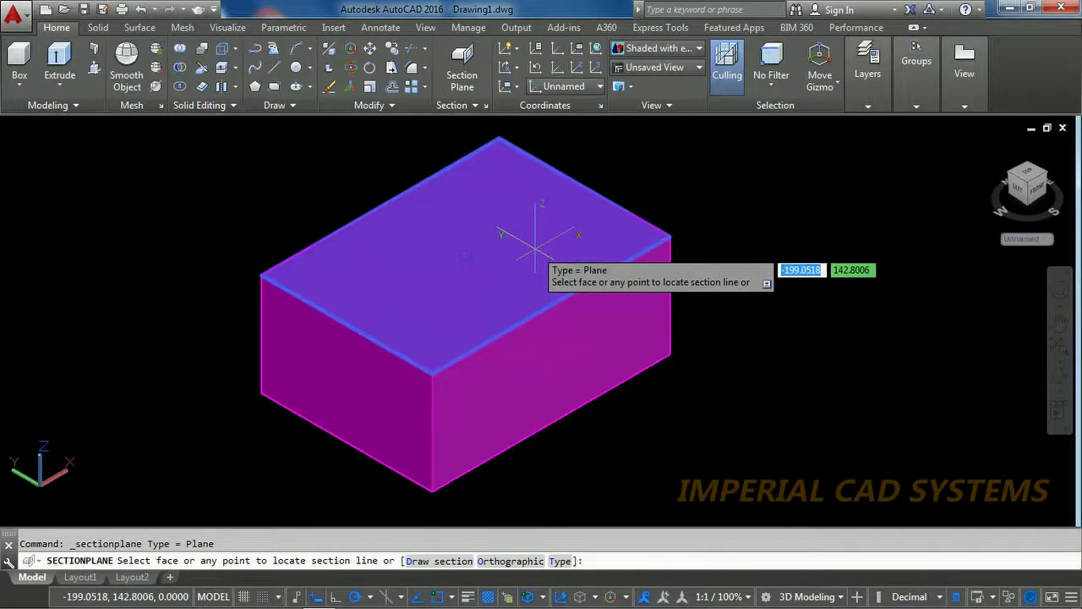
left_click(535, 250)
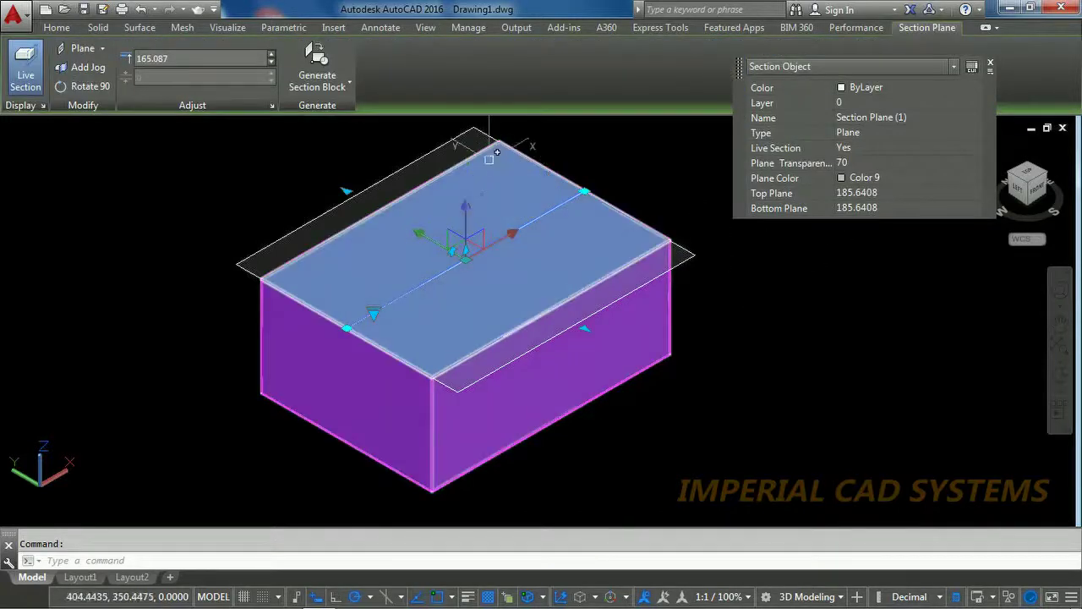
Lower the horizontal section plane 100 units with its move grip, then deselect it
left_click(466, 207)
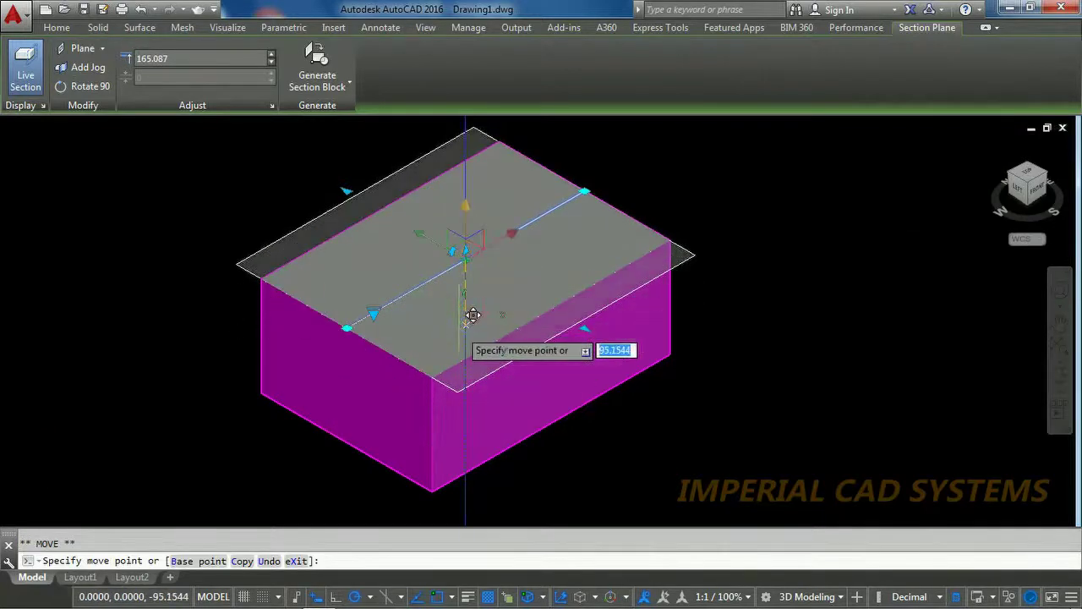
left_click(466, 253)
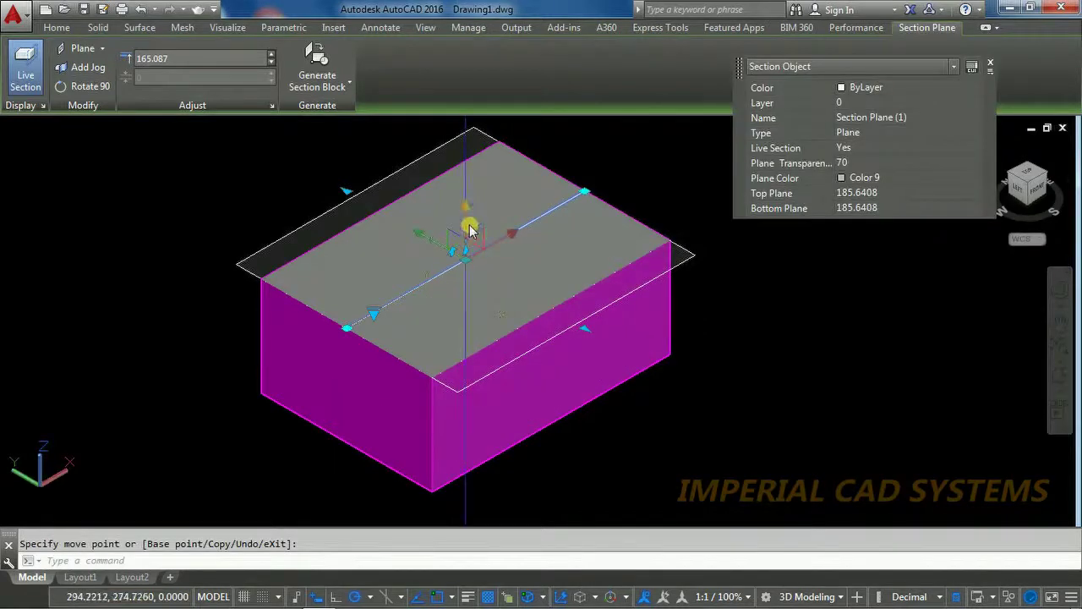
left_click(469, 229)
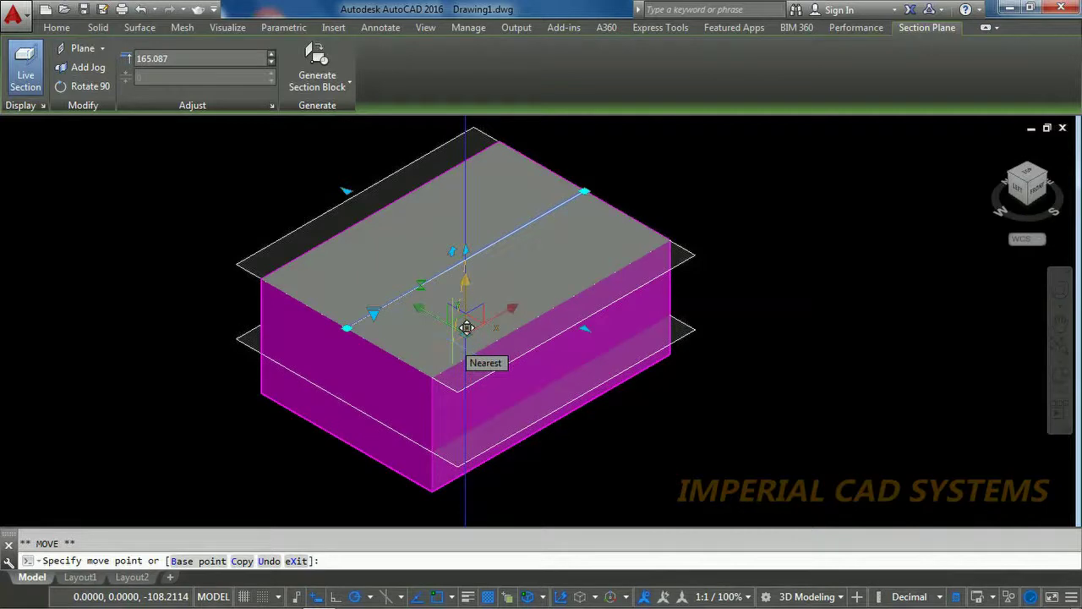
type("1")
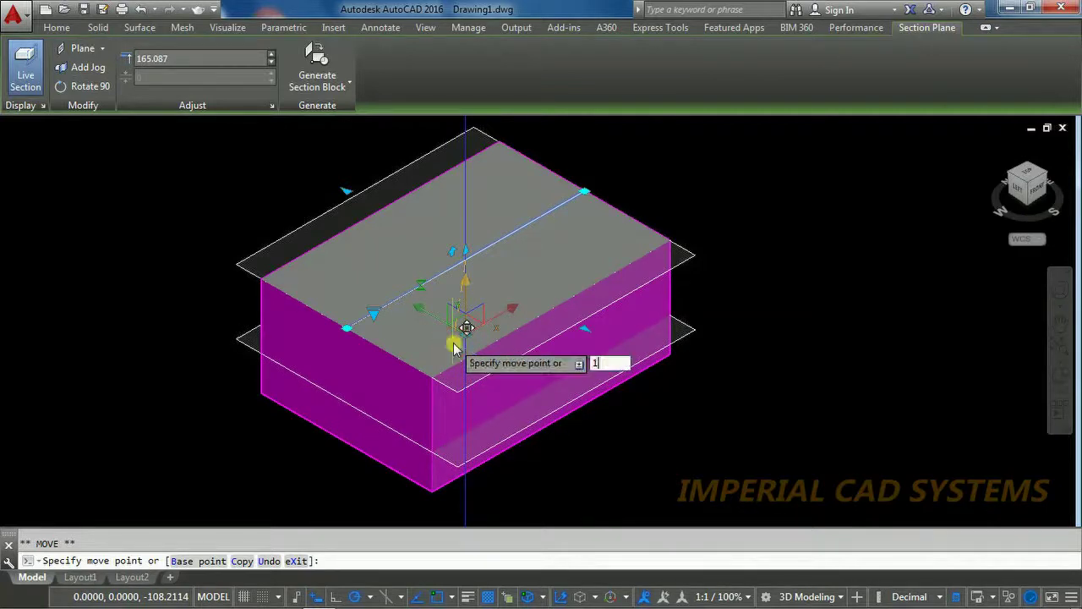
type("00")
key("Return")
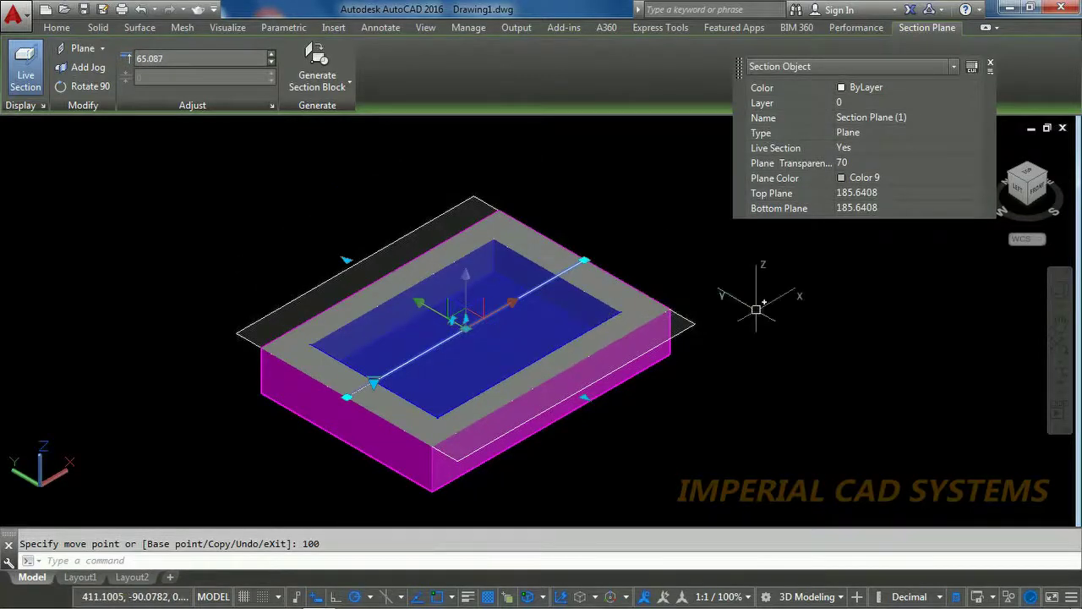
key("Escape")
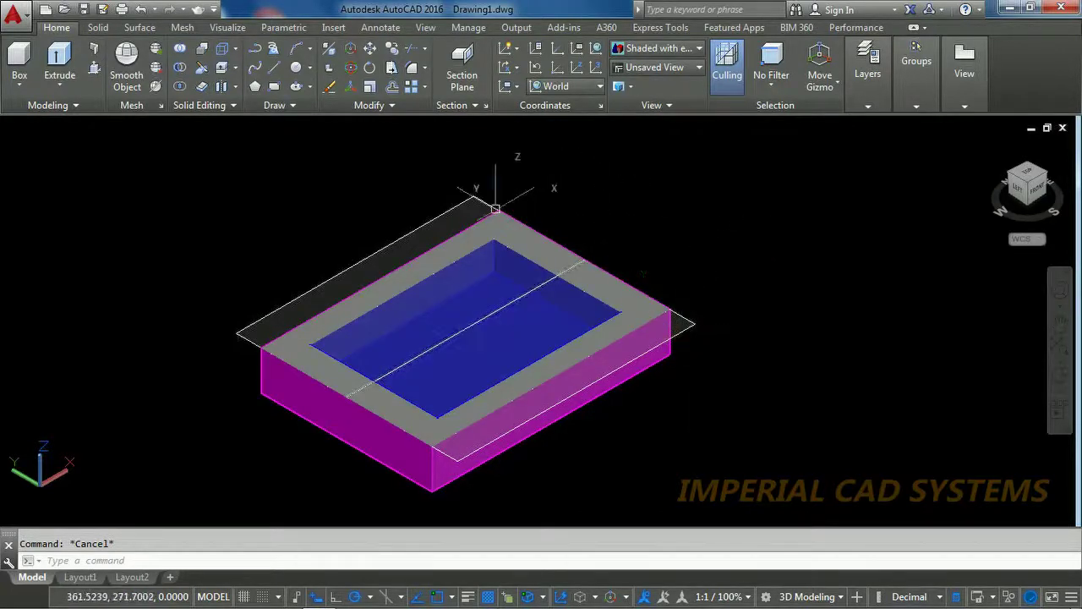
Set the section plane's transparency to 100, then to 10, in Quick Properties
left_click(448, 208)
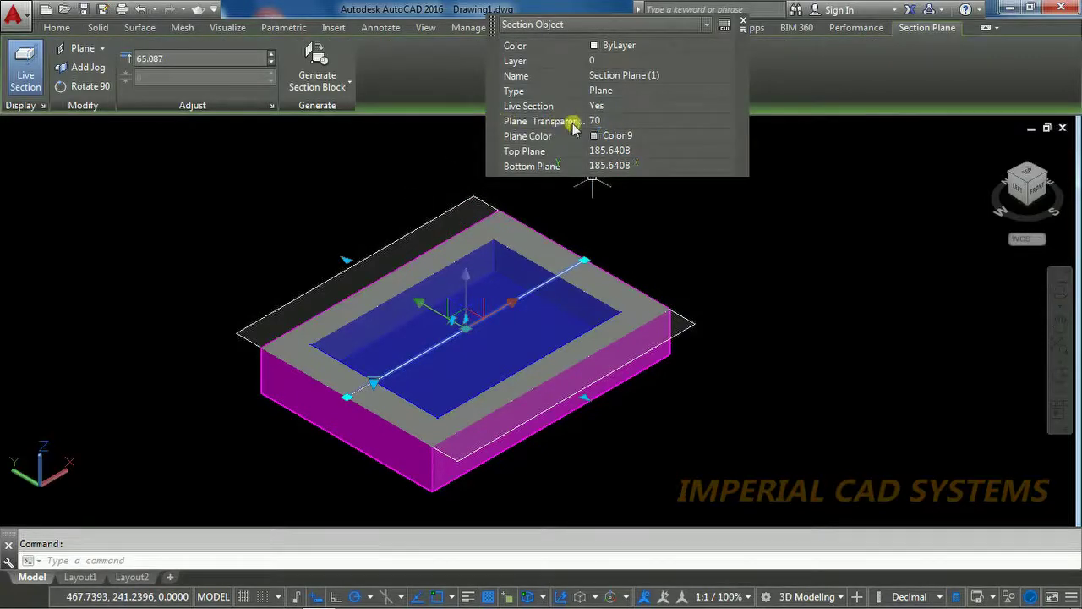
left_click(611, 124)
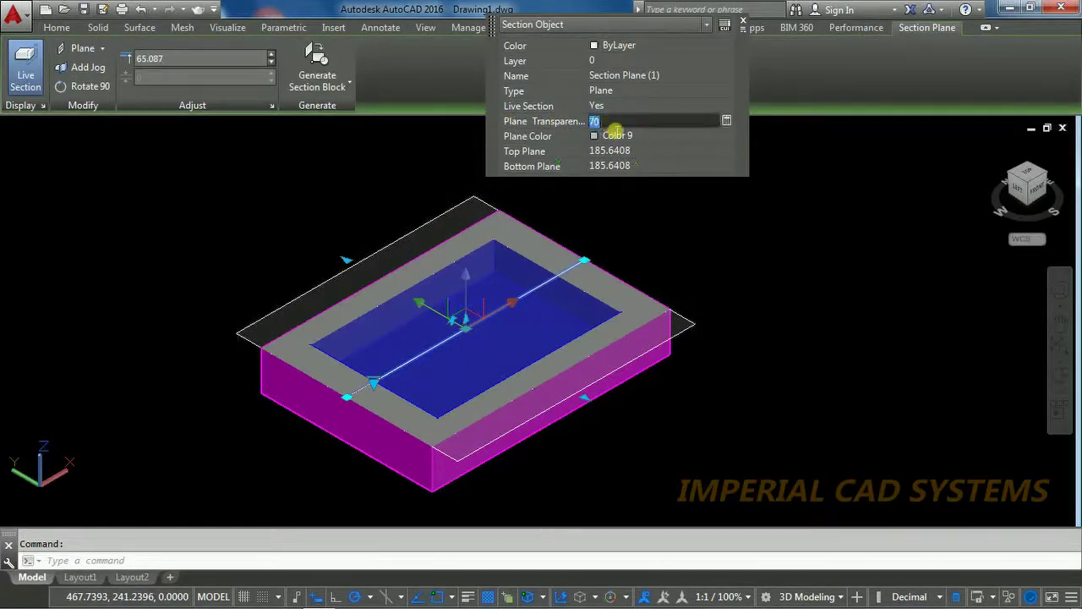
type("100")
left_click(610, 127)
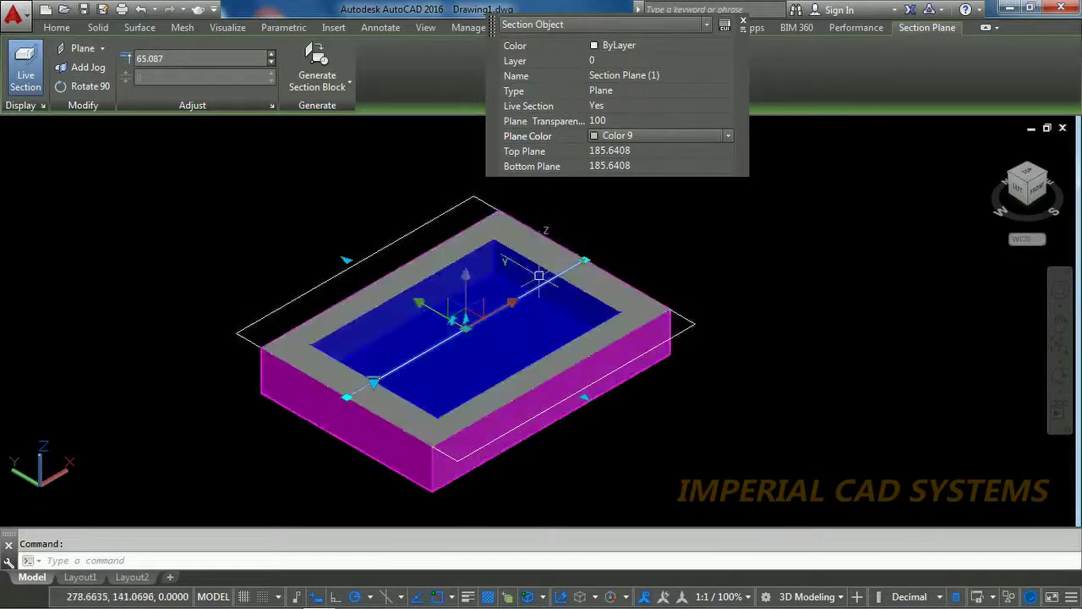
left_click(620, 124)
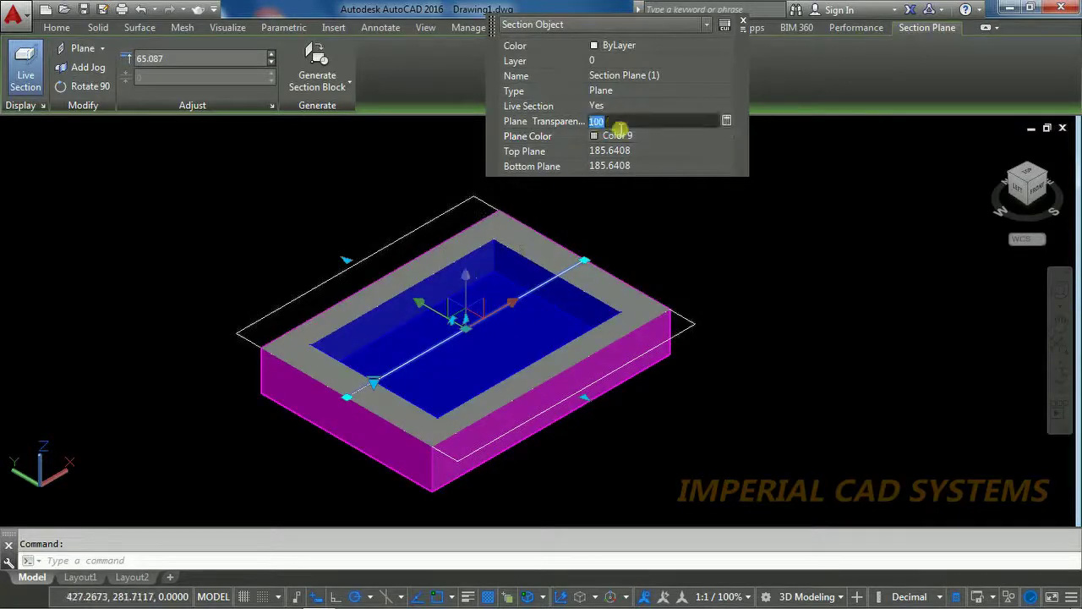
type("1")
key("Return")
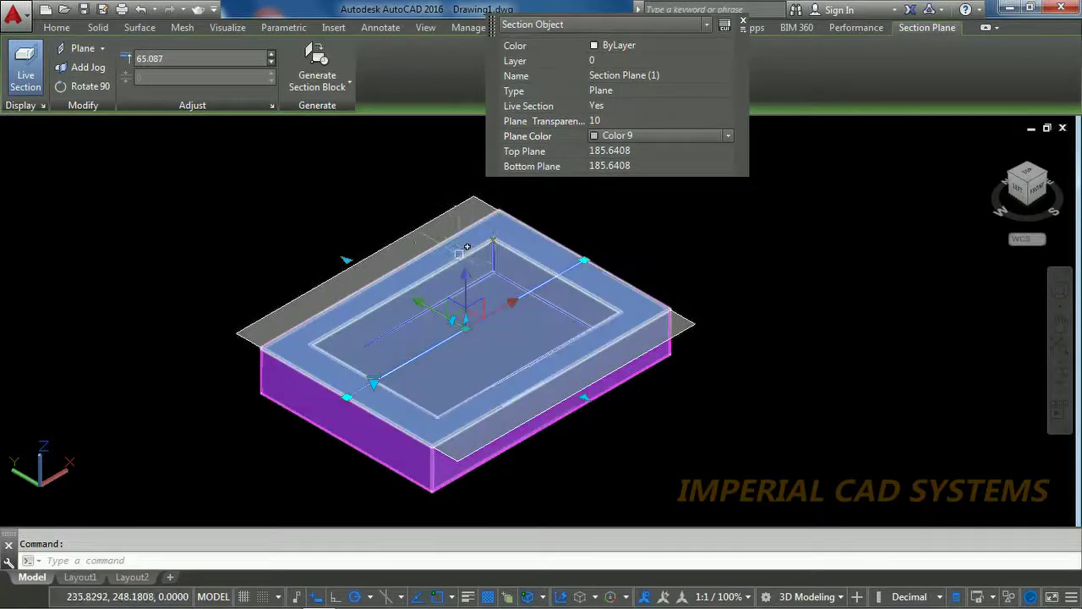
left_click(466, 308)
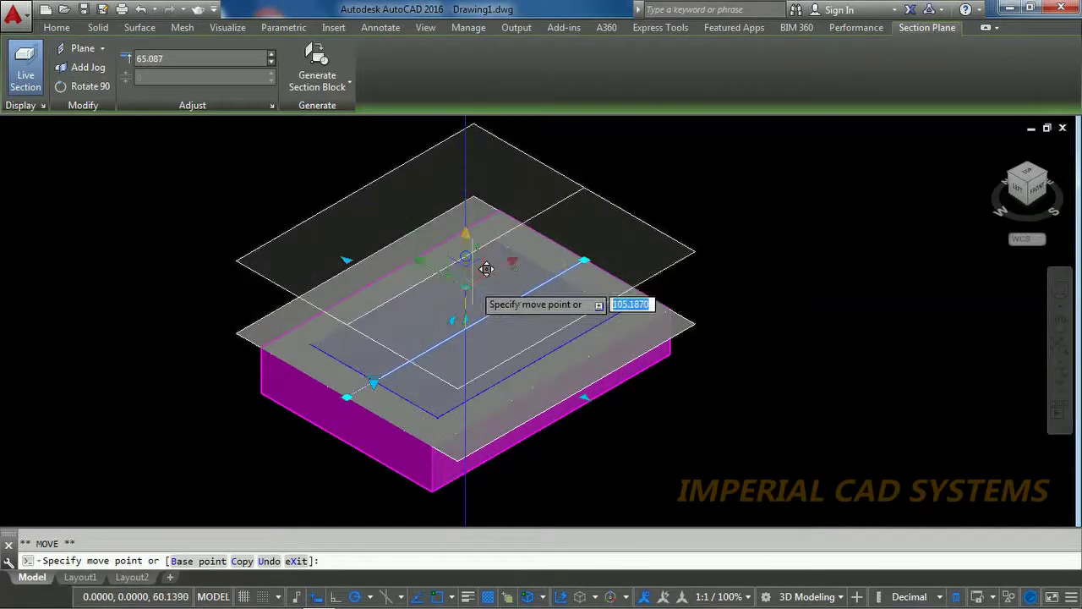
Move the plane back onto the top face and reset its transparency to 100
left_click(487, 270)
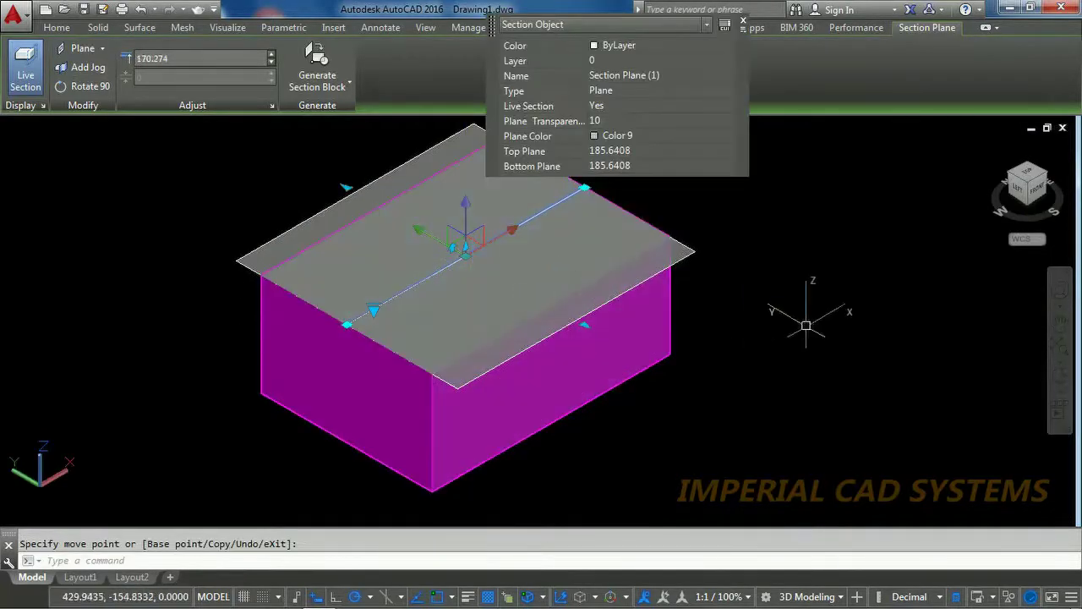
left_click(607, 123)
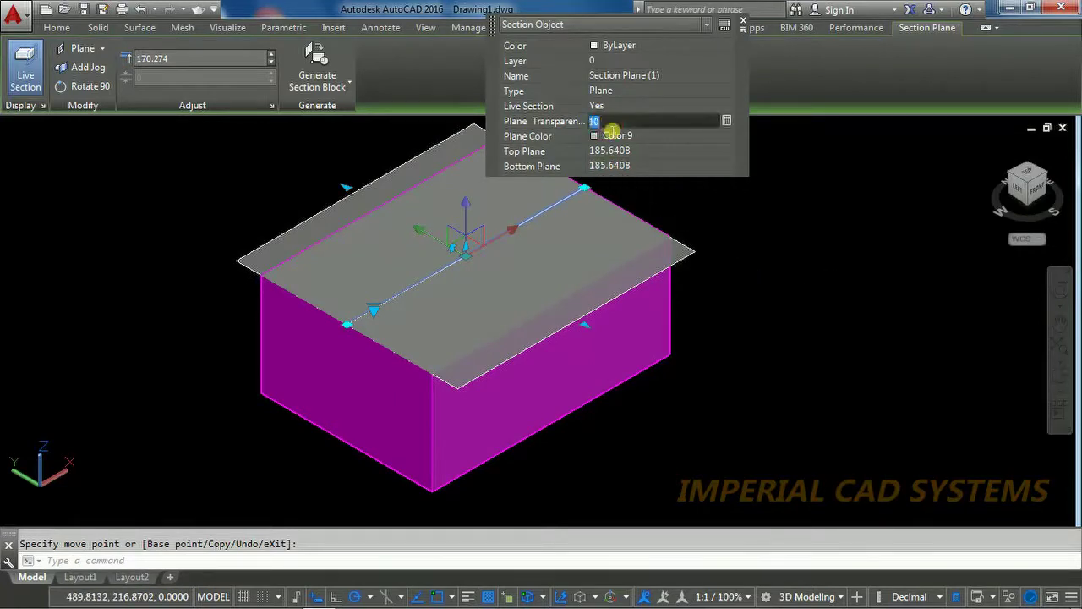
type("1")
key("Return")
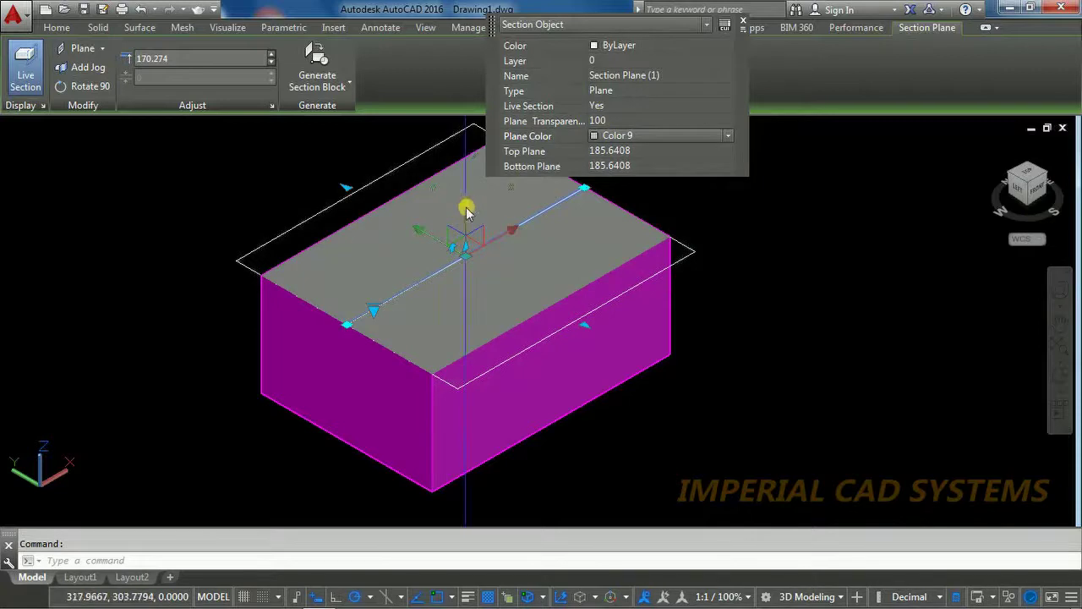
Lower the section plane another 100 units into the box
left_click(467, 210)
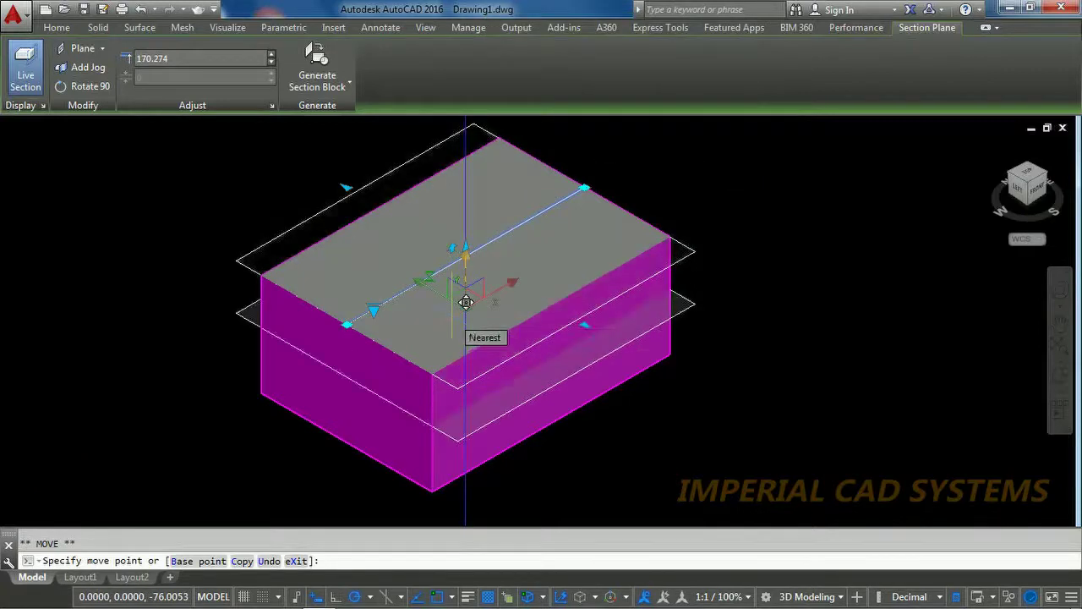
type("100")
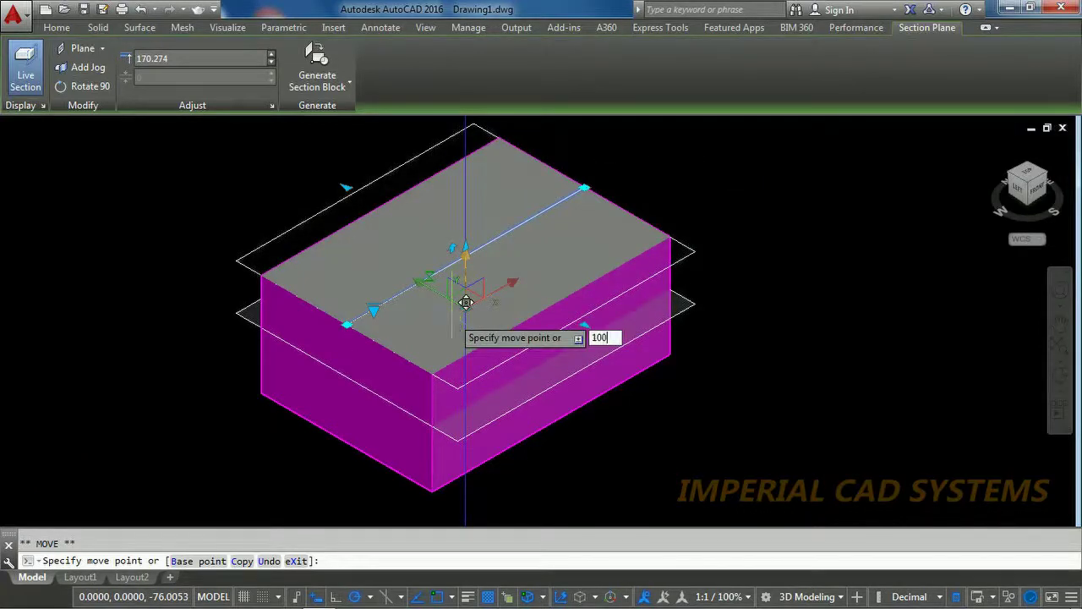
key("Return")
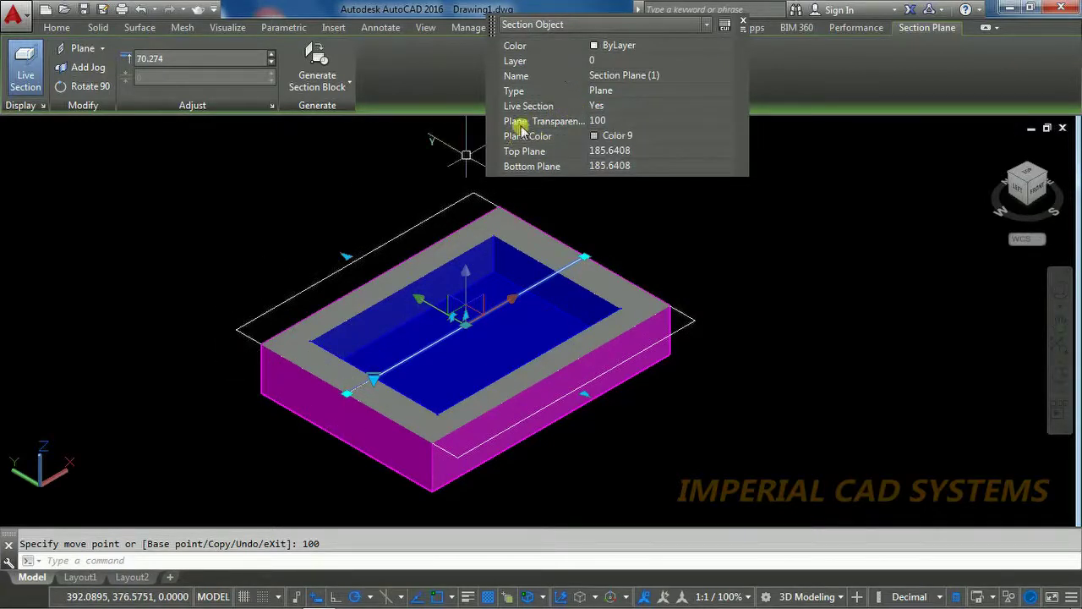
left_click(616, 137)
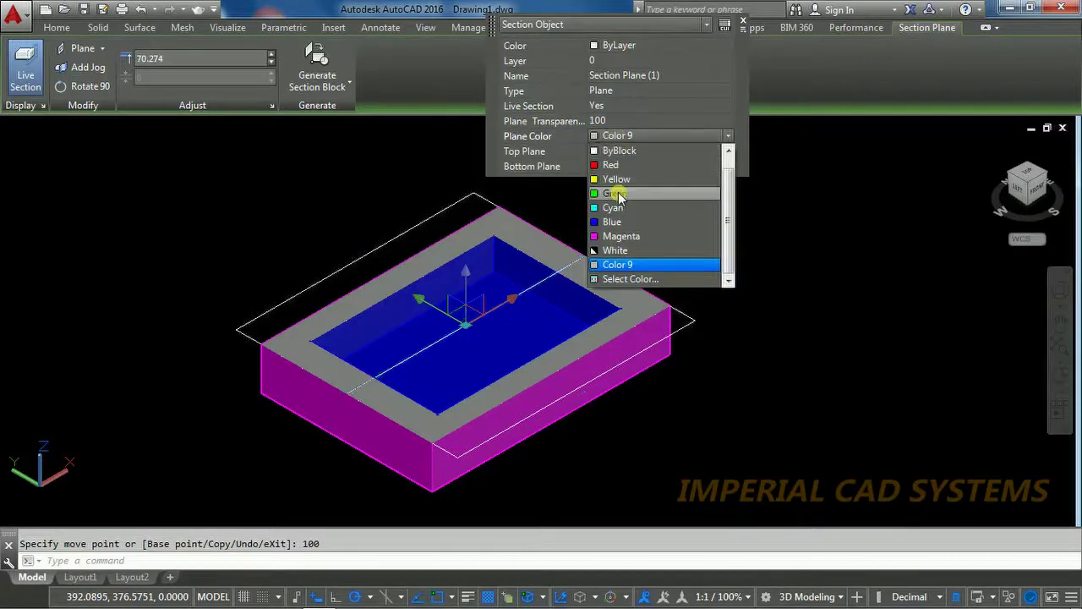
Set the section plane colour to Green and its transparency to 40
left_click(617, 193)
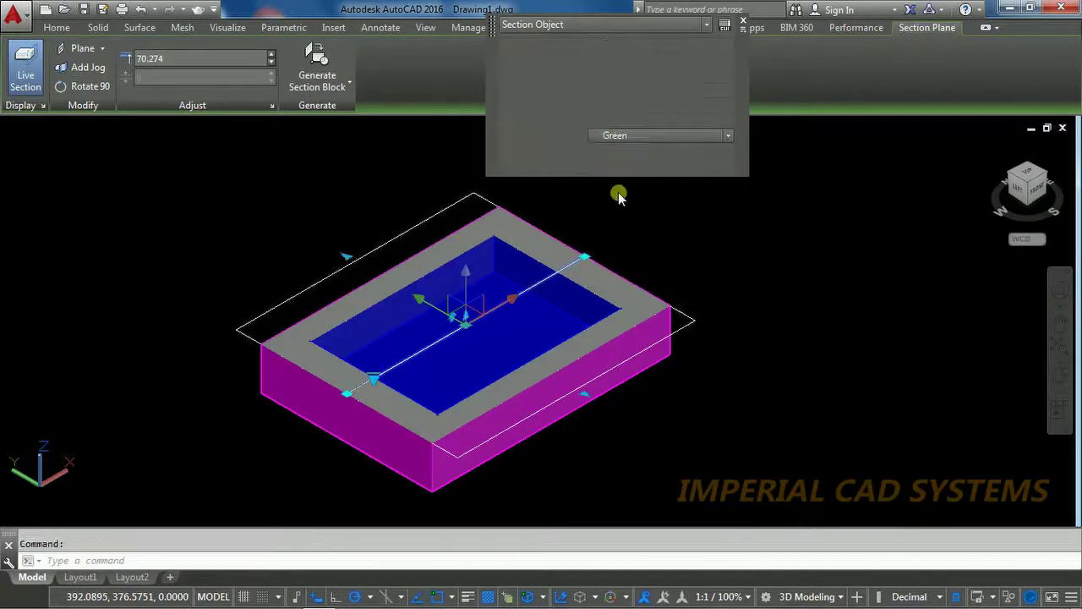
left_click(609, 122)
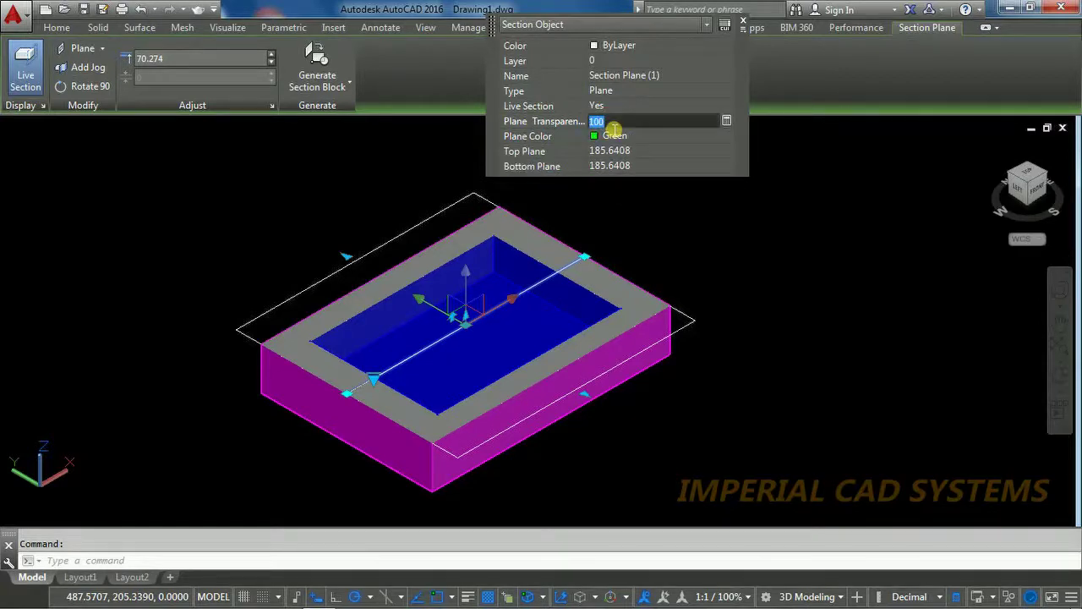
type("40")
key("Return")
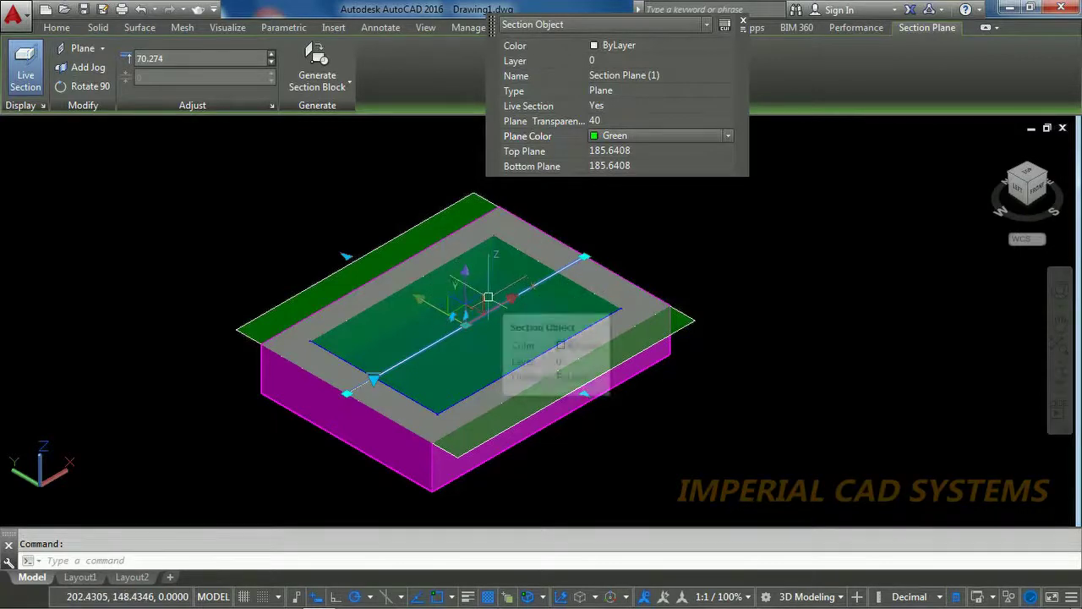
Rotate the section plane in 90-degree turns until it stands vertical
left_click(67, 87)
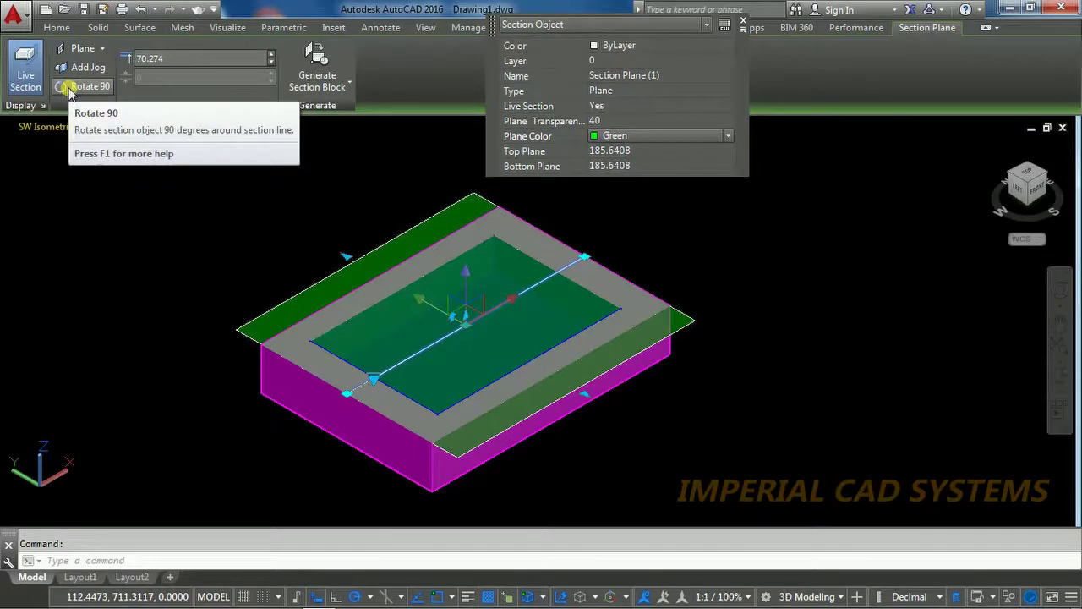
left_click(67, 87)
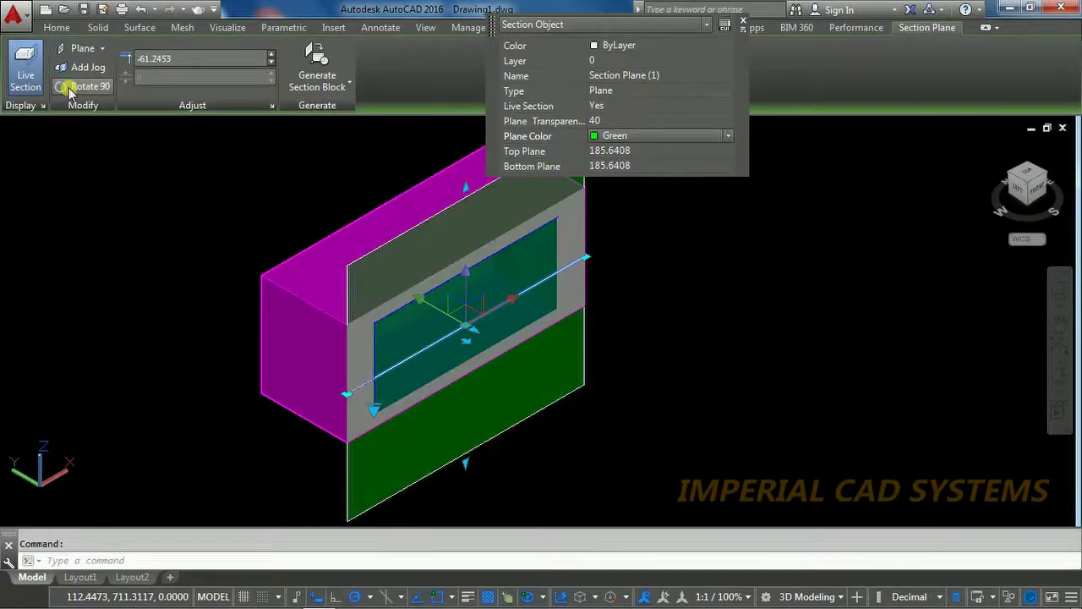
left_click(68, 91)
left_click(68, 88)
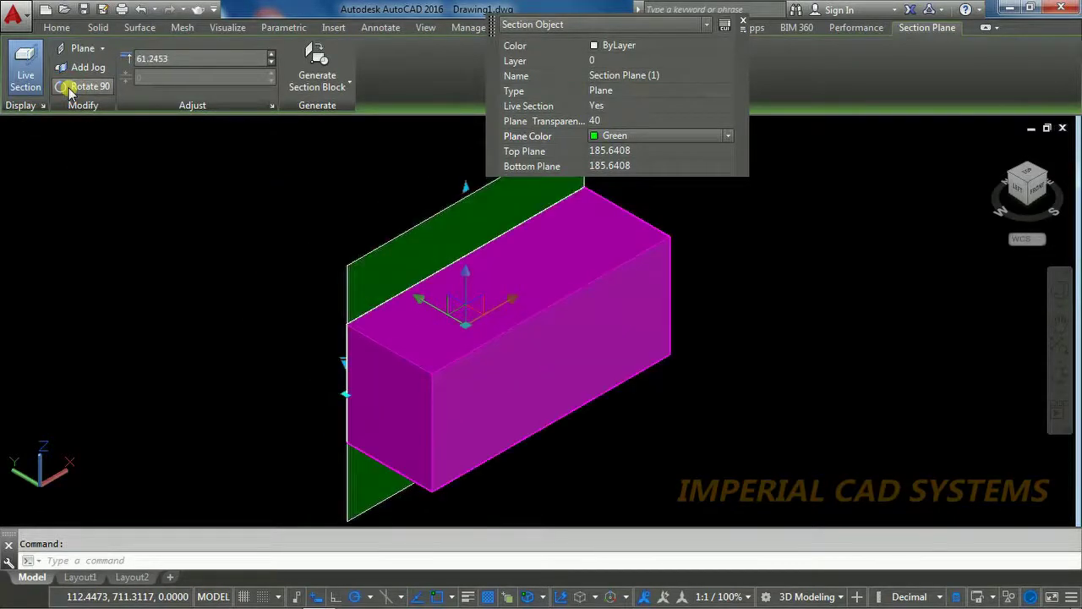
left_click(68, 88)
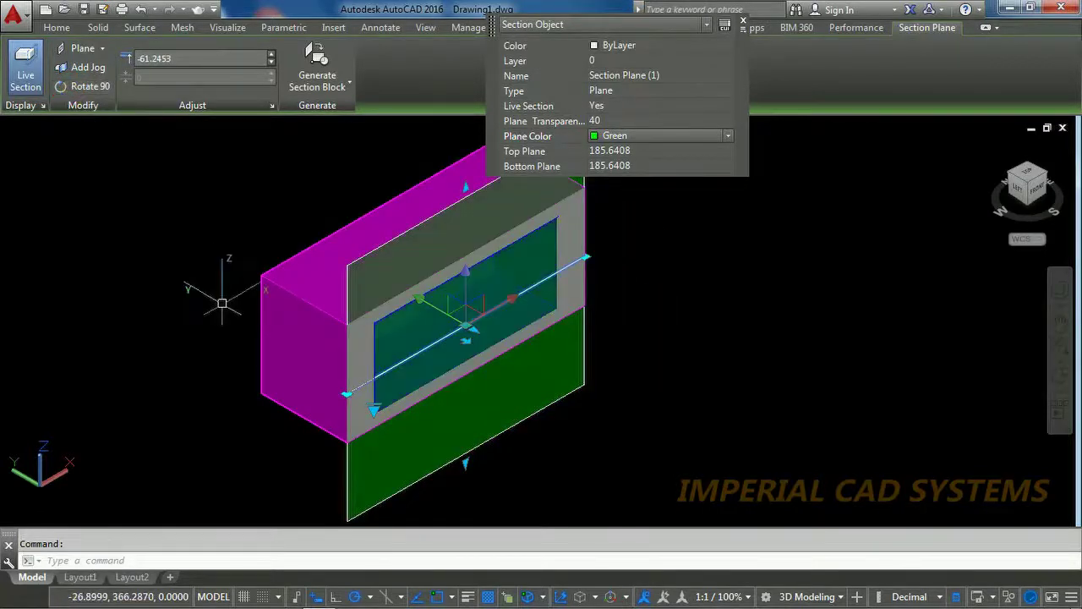
Deselect Section Plane (1) and readjust the zoom on the vertically cut box
key("Escape")
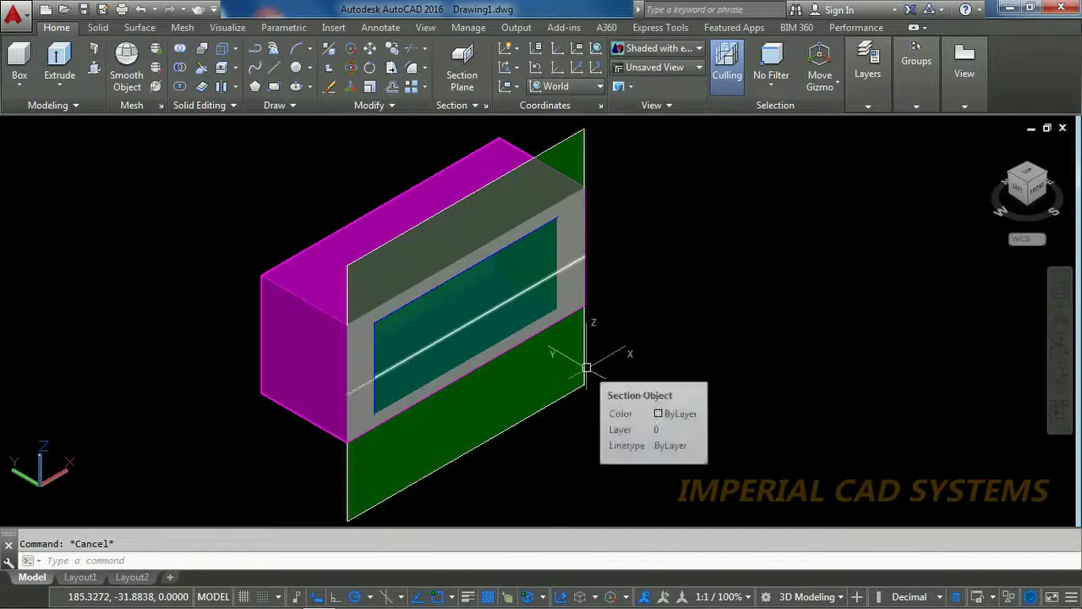
scroll(674, 371, "up", 2)
scroll(674, 371, "down", 3)
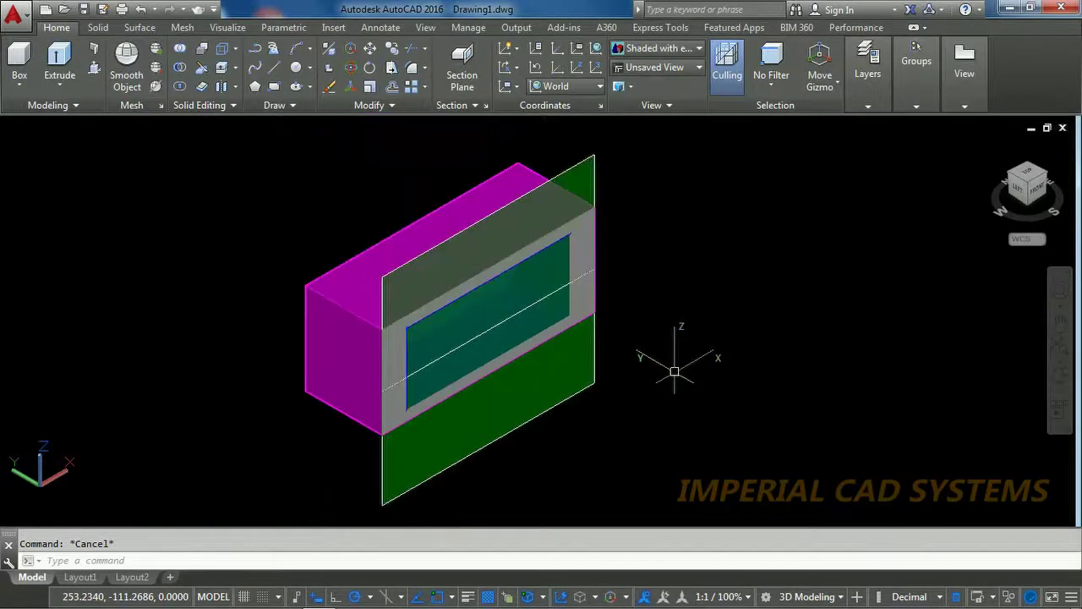